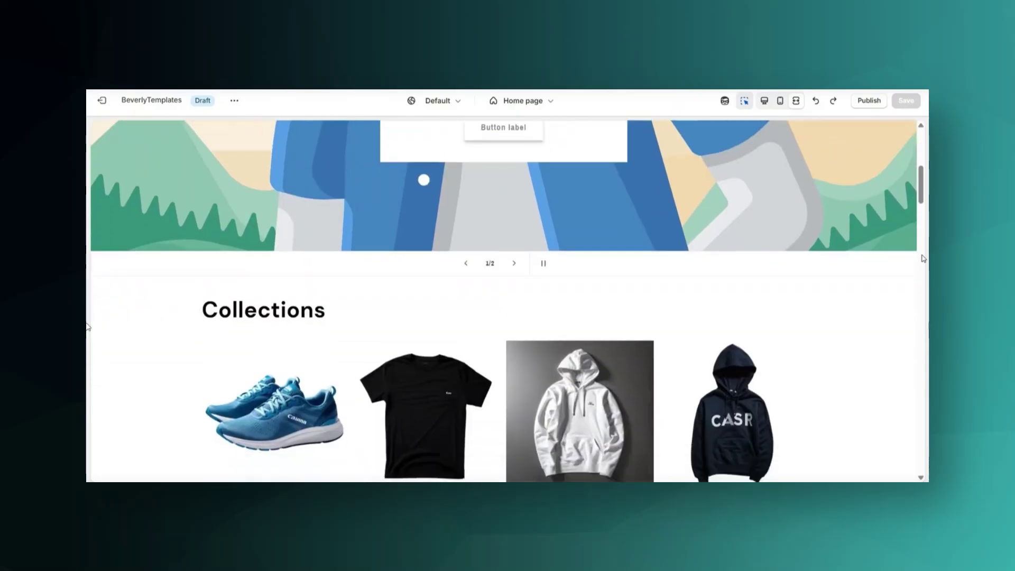
- Look through the Maze Apparel demo home page, from the hero banner and About Us section to the Instagram section
{"action": "scroll", "coordinate": [924, 259], "scroll_direction": "down", "scroll_amount": 5}
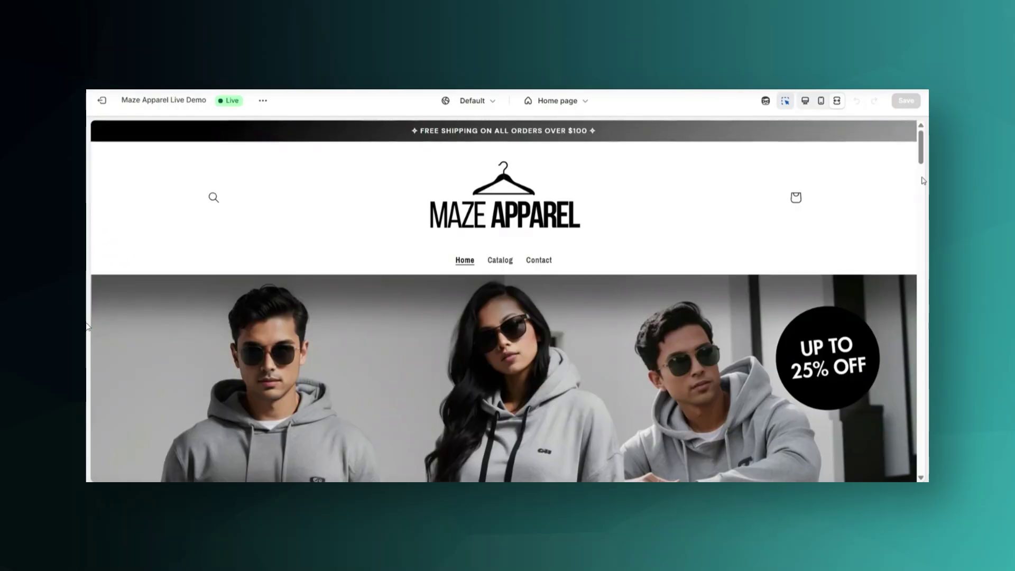
{"action": "scroll", "coordinate": [924, 180], "scroll_direction": "down", "scroll_amount": 3}
{"action": "scroll", "coordinate": [923, 181], "scroll_direction": "down", "scroll_amount": 6}
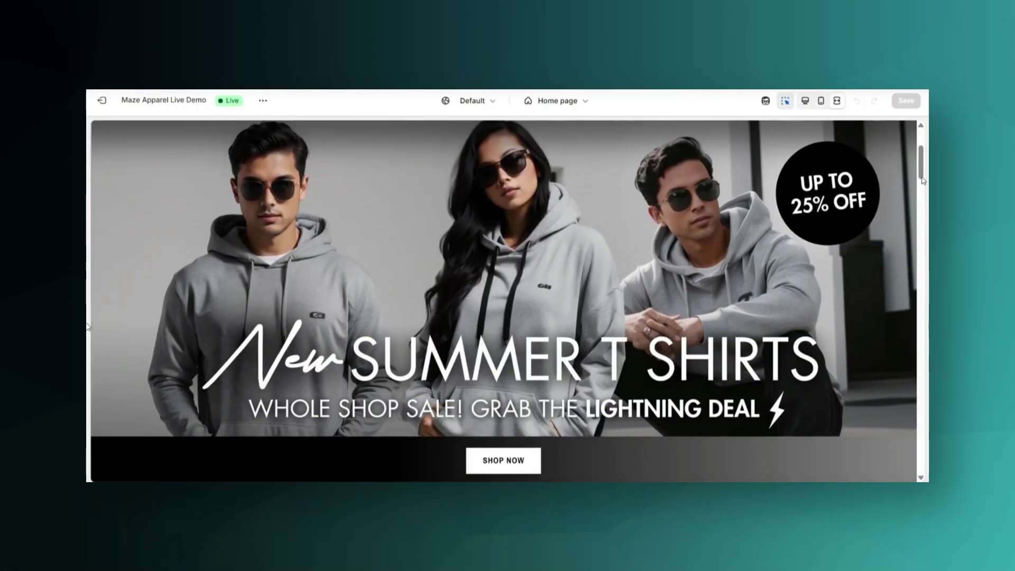
{"action": "scroll", "coordinate": [922, 180], "scroll_direction": "down", "scroll_amount": 8}
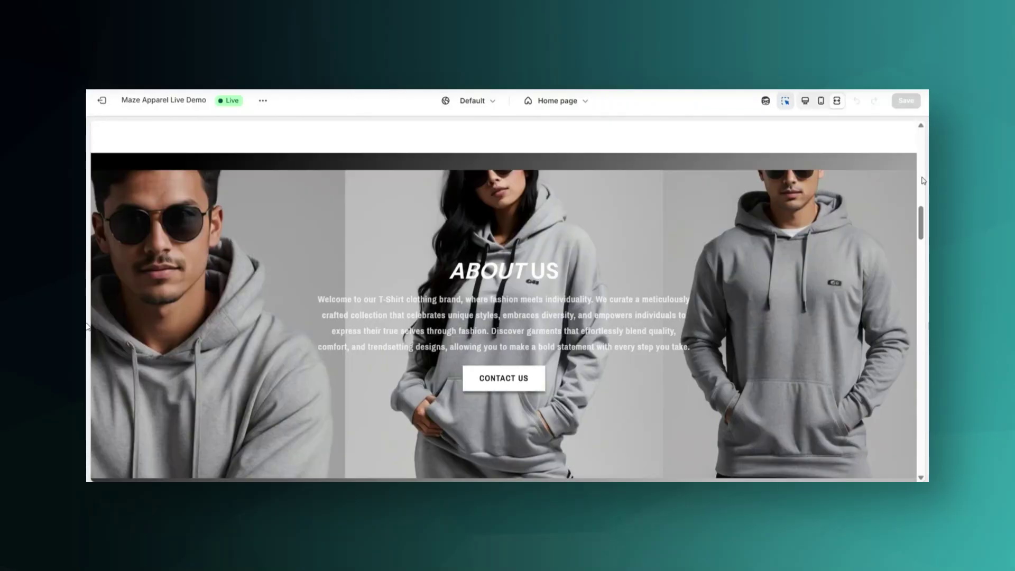
{"action": "scroll", "coordinate": [923, 180], "scroll_direction": "down", "scroll_amount": 10}
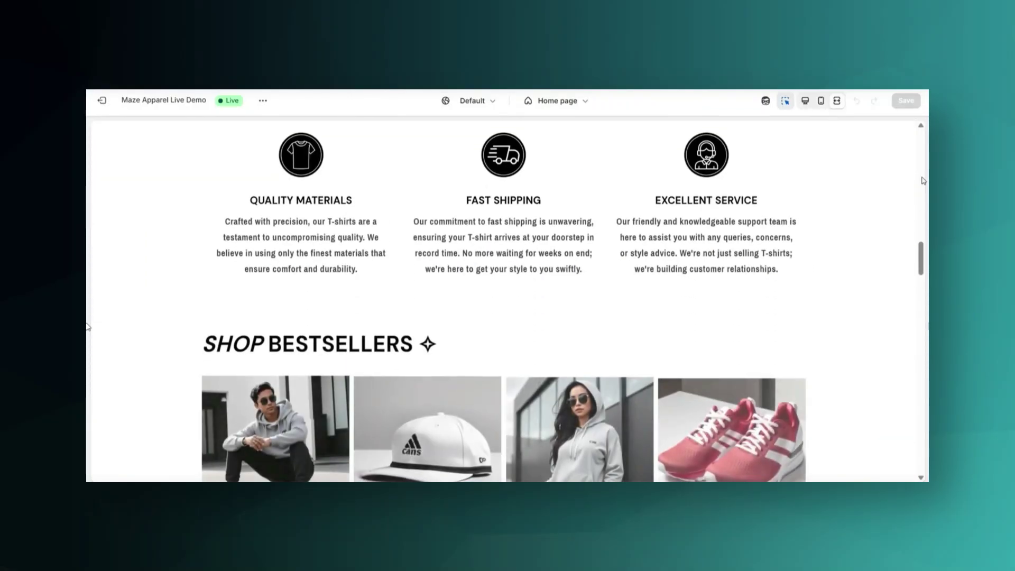
{"action": "scroll", "coordinate": [924, 181], "scroll_direction": "down", "scroll_amount": 5}
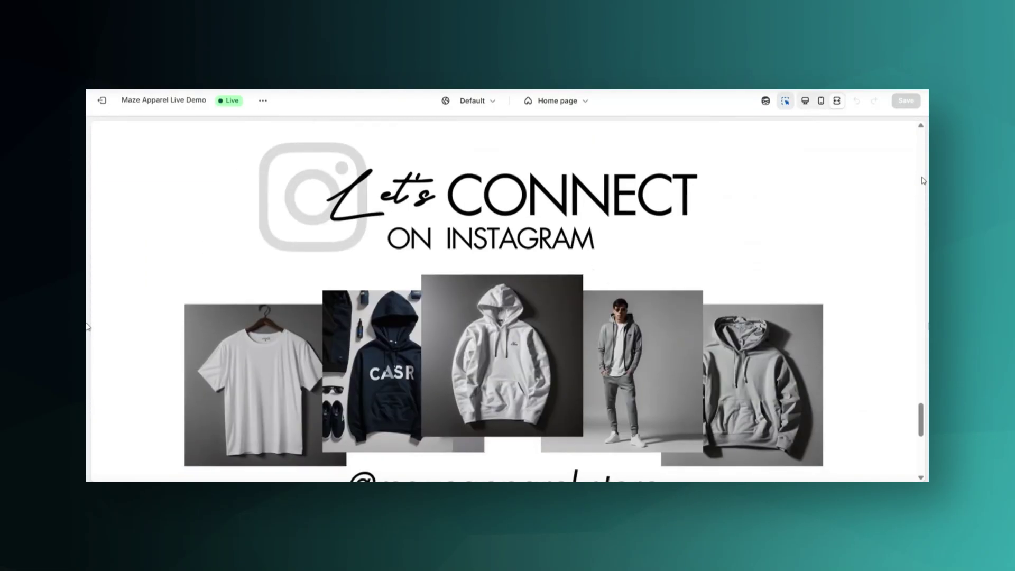
- Check the demo home page in the mobile preview and examine its full-width slideshow and category sections
{"action": "left_click", "coordinate": [822, 102]}
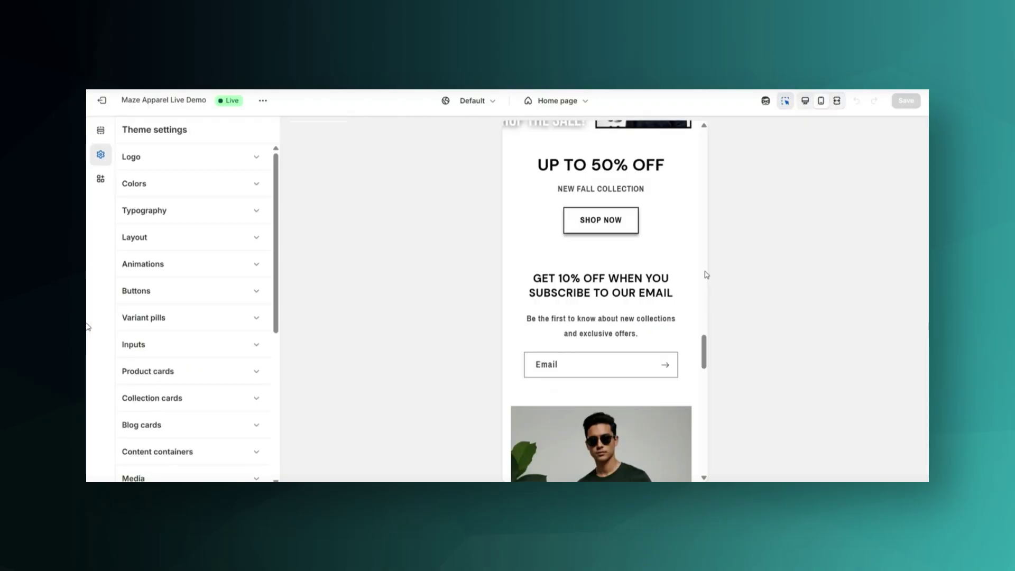
{"action": "scroll", "coordinate": [707, 274], "scroll_direction": "up", "scroll_amount": 5}
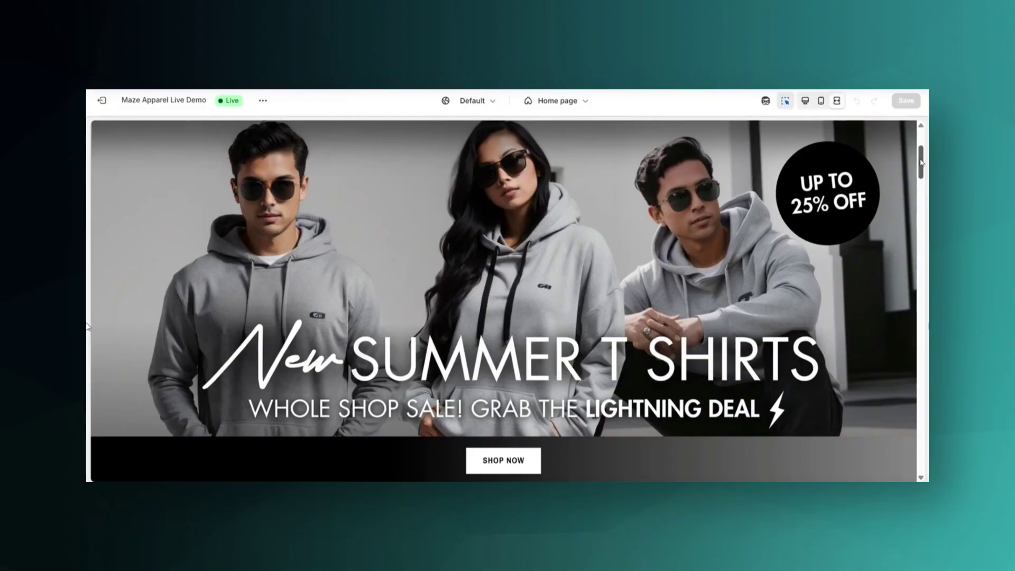
{"action": "scroll", "coordinate": [922, 162], "scroll_direction": "down", "scroll_amount": 3}
{"action": "scroll", "coordinate": [921, 162], "scroll_direction": "down", "scroll_amount": 2}
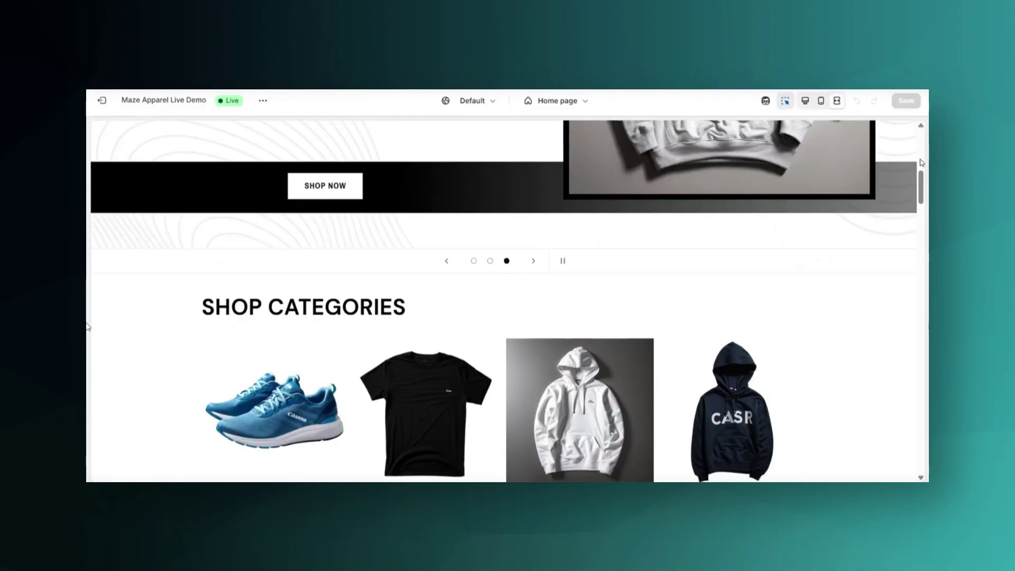
{"action": "scroll", "coordinate": [923, 163], "scroll_direction": "down", "scroll_amount": 10}
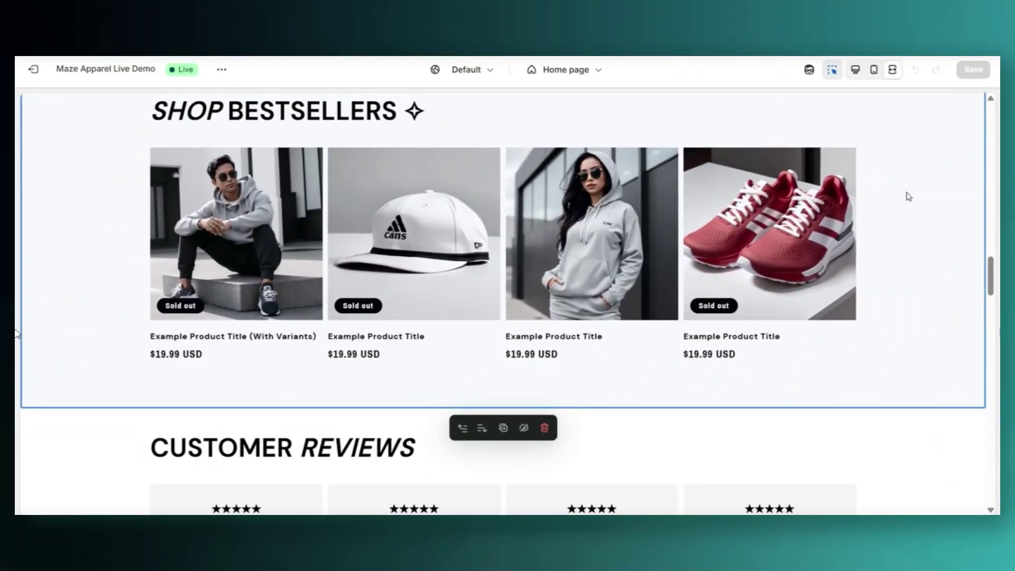
- Open the red sneakers product from the Shop Bestsellers section and review its product page description
{"action": "left_click", "coordinate": [815, 227]}
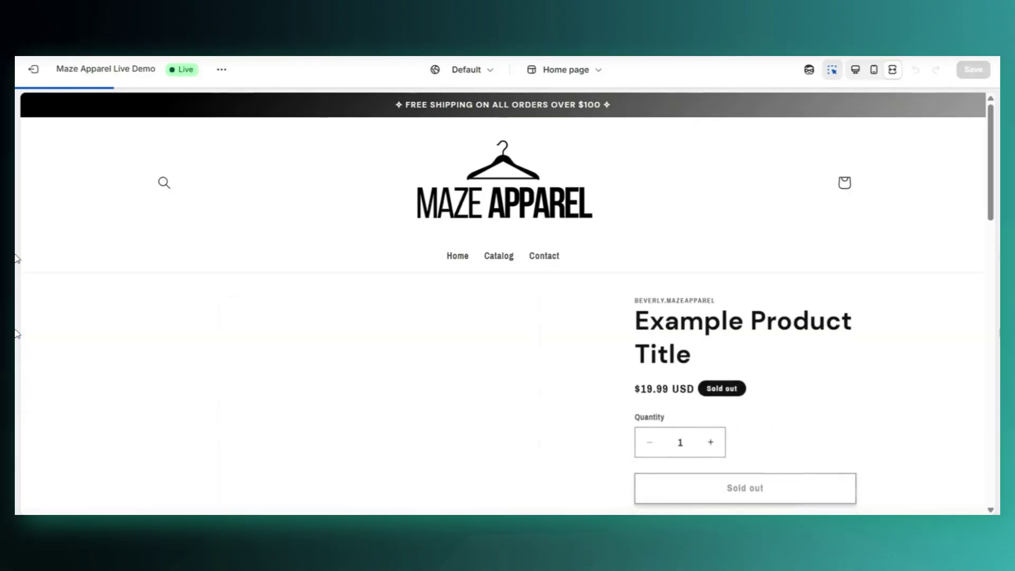
{"action": "scroll", "coordinate": [993, 266], "scroll_direction": "down", "scroll_amount": 4}
{"action": "scroll", "coordinate": [994, 266], "scroll_direction": "down", "scroll_amount": 4}
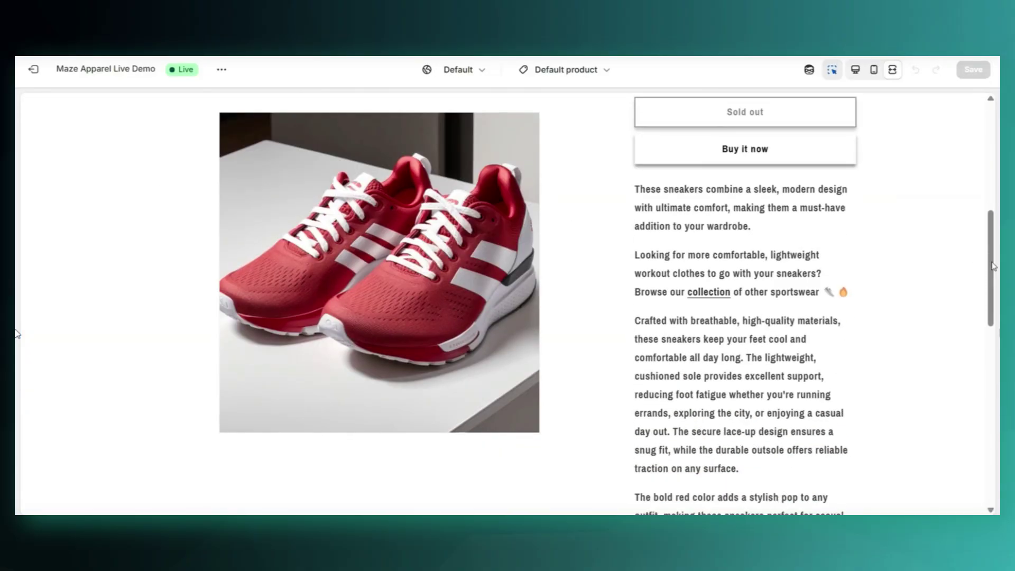
{"action": "scroll", "coordinate": [994, 266], "scroll_direction": "down", "scroll_amount": 5}
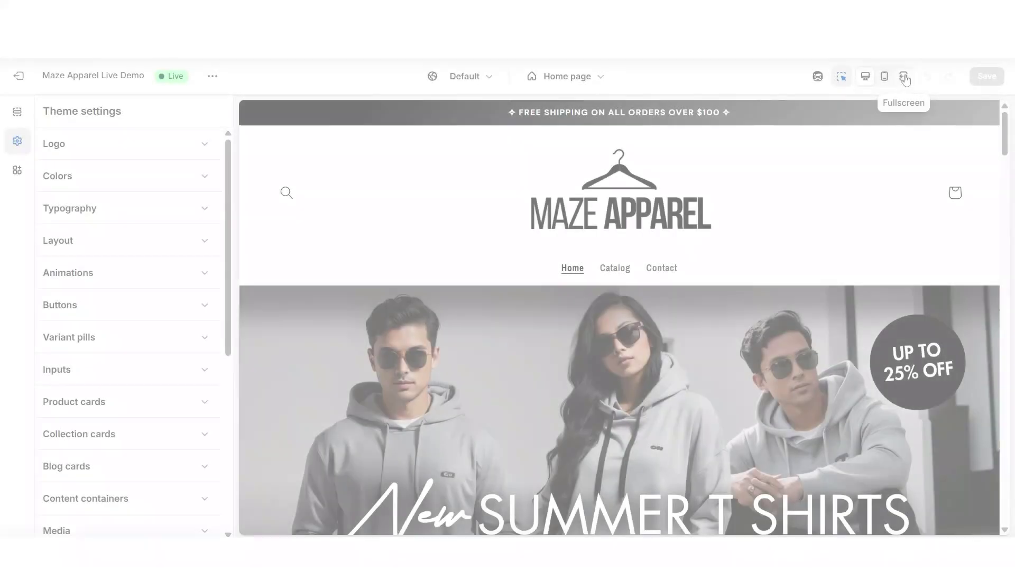
- Show the Maze Apparel demo home page in fullscreen and examine its slideshow, Shop Categories and About Us sections
{"action": "left_click", "coordinate": [904, 76]}
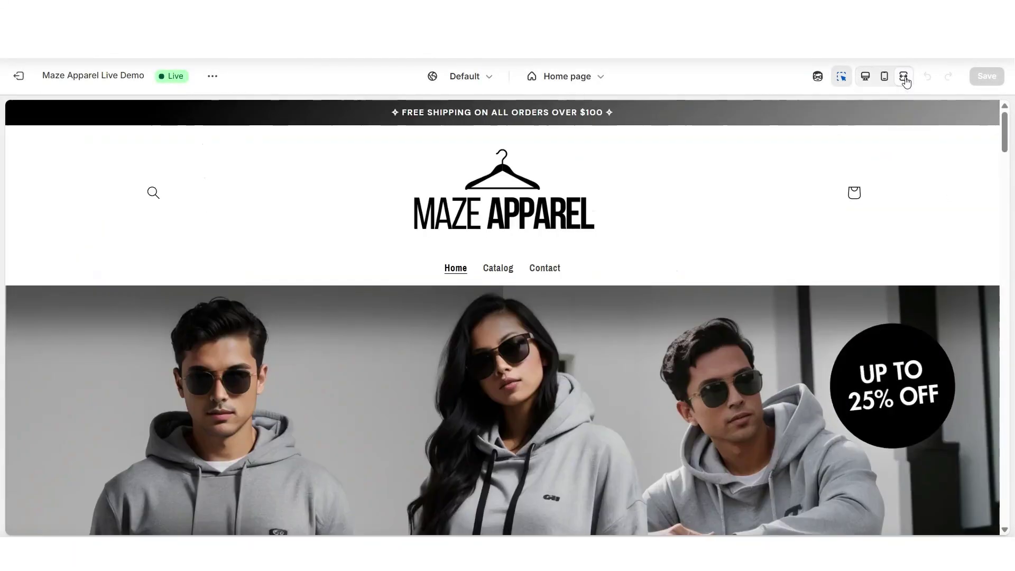
{"action": "scroll", "coordinate": [1008, 127], "scroll_direction": "down", "scroll_amount": 3}
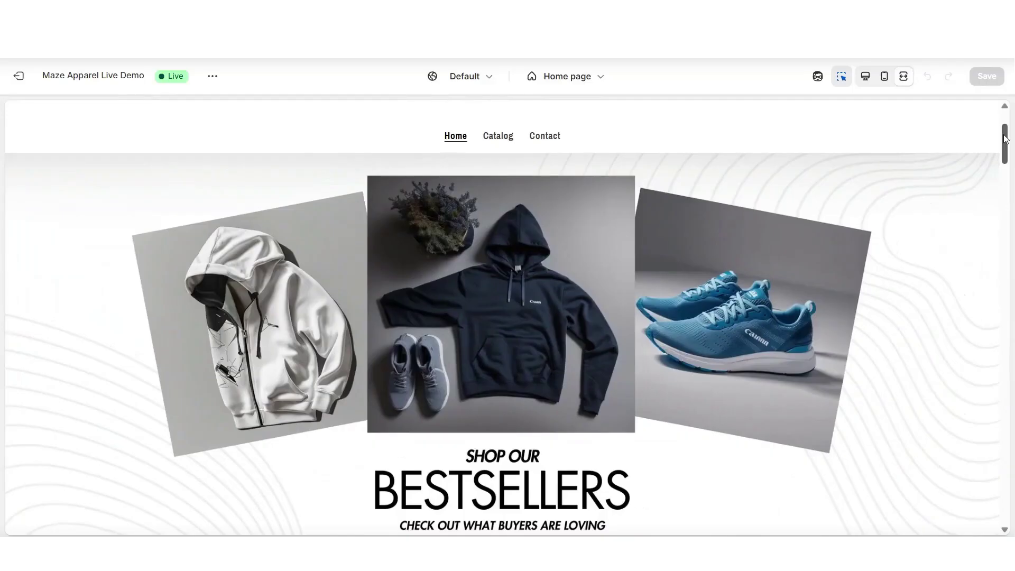
{"action": "scroll", "coordinate": [1007, 139], "scroll_direction": "down", "scroll_amount": 3}
{"action": "scroll", "coordinate": [1007, 139], "scroll_direction": "down", "scroll_amount": 6}
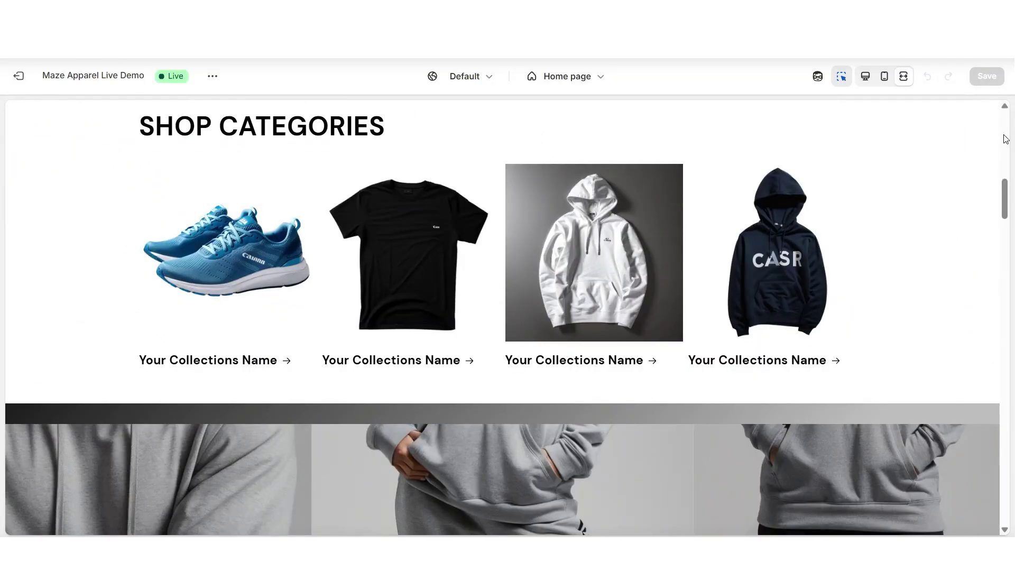
{"action": "scroll", "coordinate": [1007, 138], "scroll_direction": "down", "scroll_amount": 8}
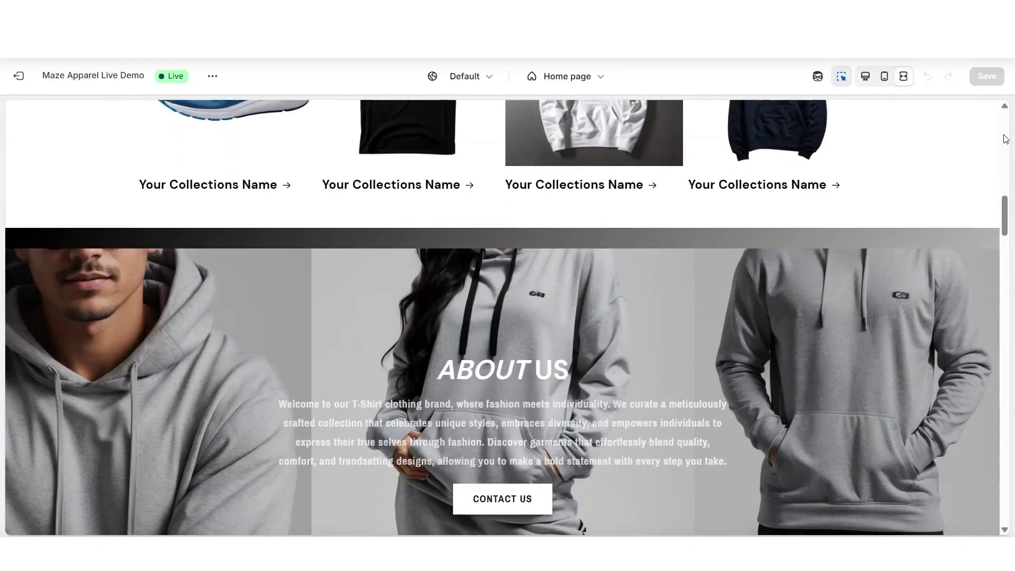
{"action": "scroll", "coordinate": [1006, 139], "scroll_direction": "down", "scroll_amount": 5}
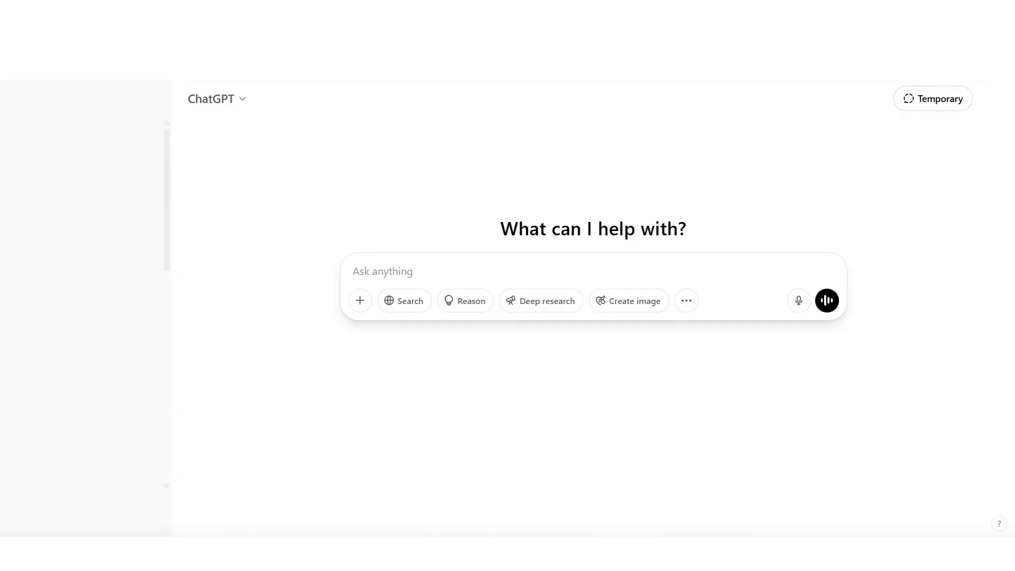
- Ask ChatGPT for a Shopify clothing brand homepage layout with conversion-boosting, moving/animated and product collection sections, listing varied section and element ideas
{"action": "right_click", "coordinate": [394, 272]}
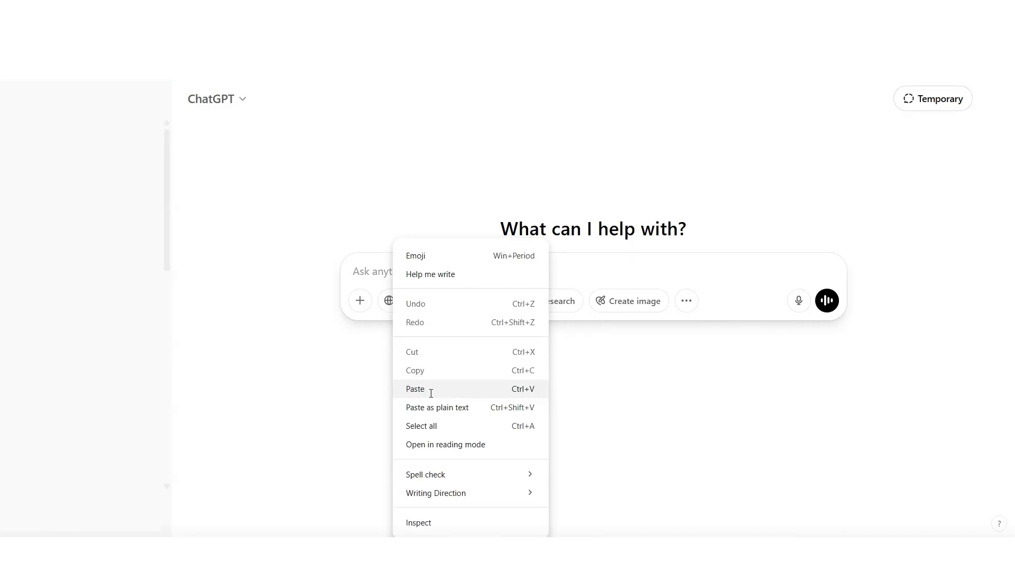
{"action": "left_click", "coordinate": [415, 390]}
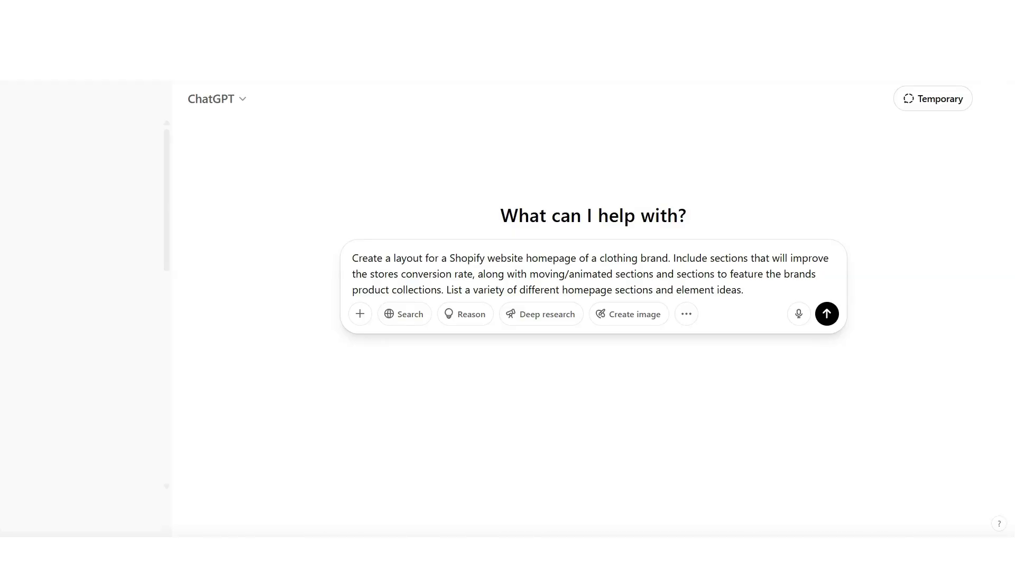
{"action": "key", "text": "Return"}
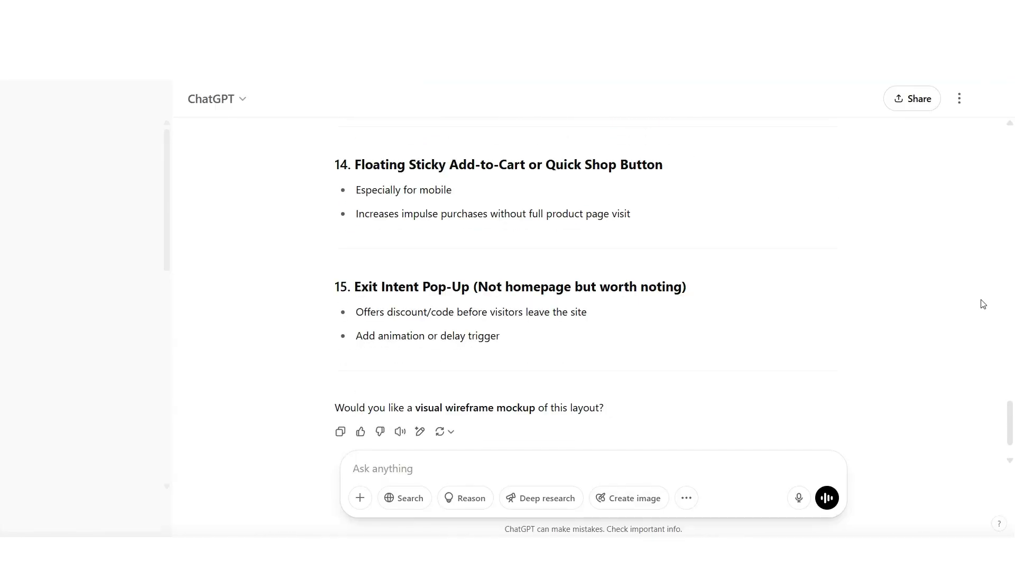
- Read through the homepage sections suggested in the ChatGPT answer, from the Hero Section to the closing ideas
{"action": "scroll", "coordinate": [983, 305], "scroll_direction": "up", "scroll_amount": 15}
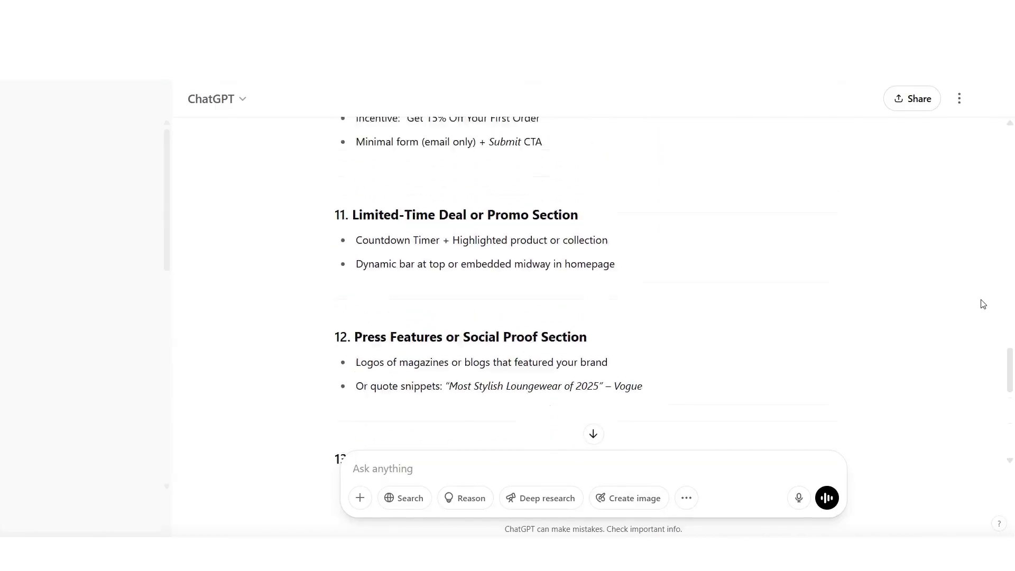
{"action": "scroll", "coordinate": [984, 304], "scroll_direction": "up", "scroll_amount": 15}
{"action": "scroll", "coordinate": [984, 304], "scroll_direction": "down", "scroll_amount": 3}
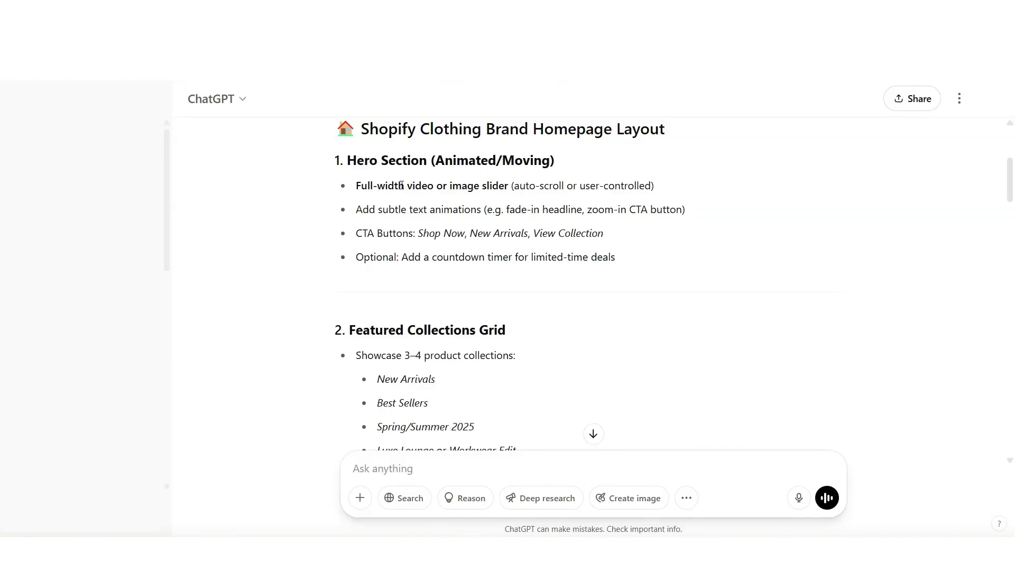
{"action": "scroll", "coordinate": [493, 188], "scroll_direction": "down", "scroll_amount": 1}
{"action": "scroll", "coordinate": [497, 196], "scroll_direction": "up", "scroll_amount": 1}
{"action": "scroll", "coordinate": [476, 199], "scroll_direction": "down", "scroll_amount": 2}
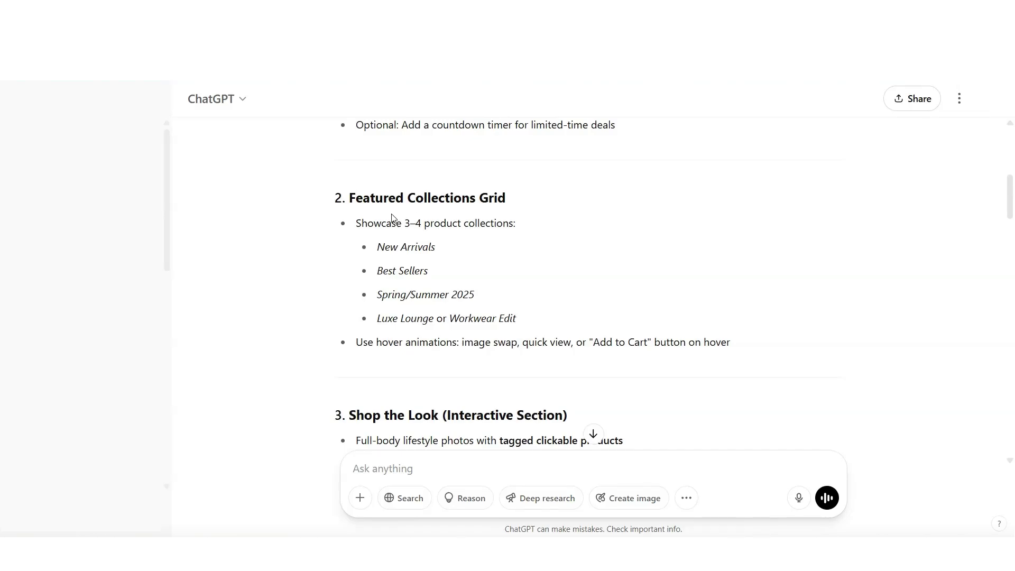
{"action": "scroll", "coordinate": [967, 343], "scroll_direction": "down", "scroll_amount": 4}
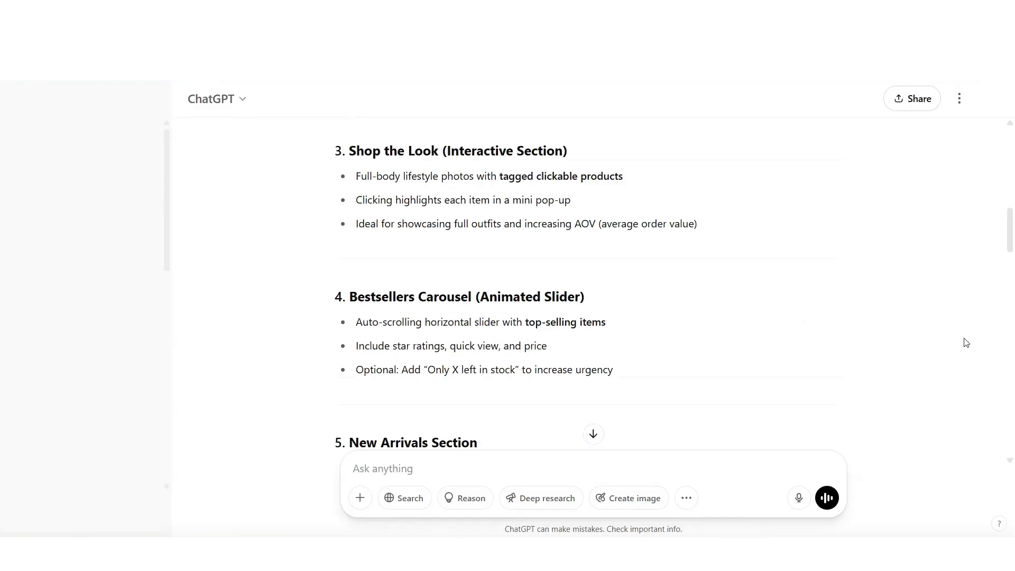
{"action": "scroll", "coordinate": [967, 343], "scroll_direction": "down", "scroll_amount": 1}
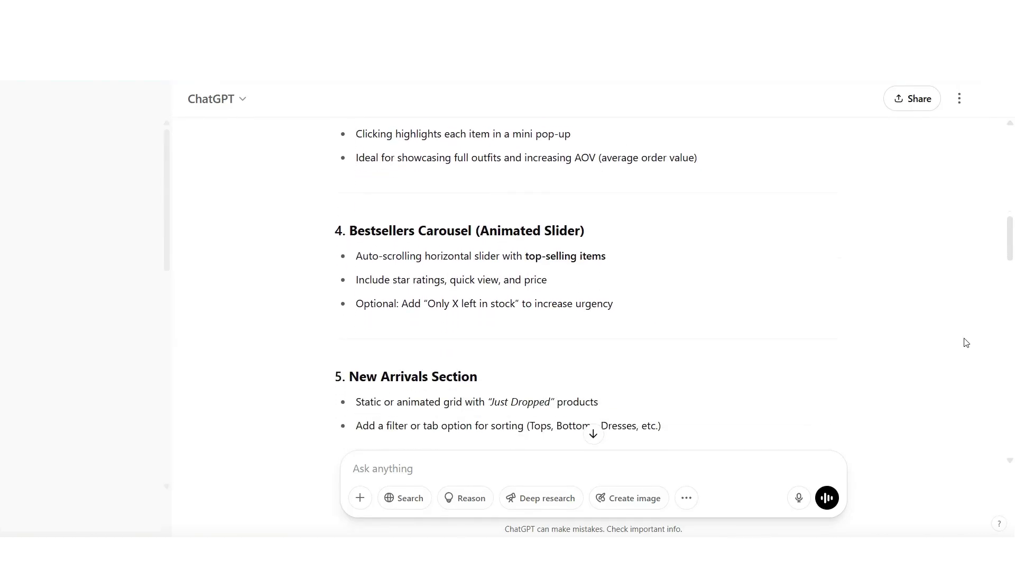
{"action": "scroll", "coordinate": [967, 342], "scroll_direction": "down", "scroll_amount": 1}
{"action": "left_click_drag", "start_coordinate": [1010, 264], "coordinate": [1009, 310]}
{"action": "scroll", "coordinate": [1009, 310], "scroll_direction": "down", "scroll_amount": 7}
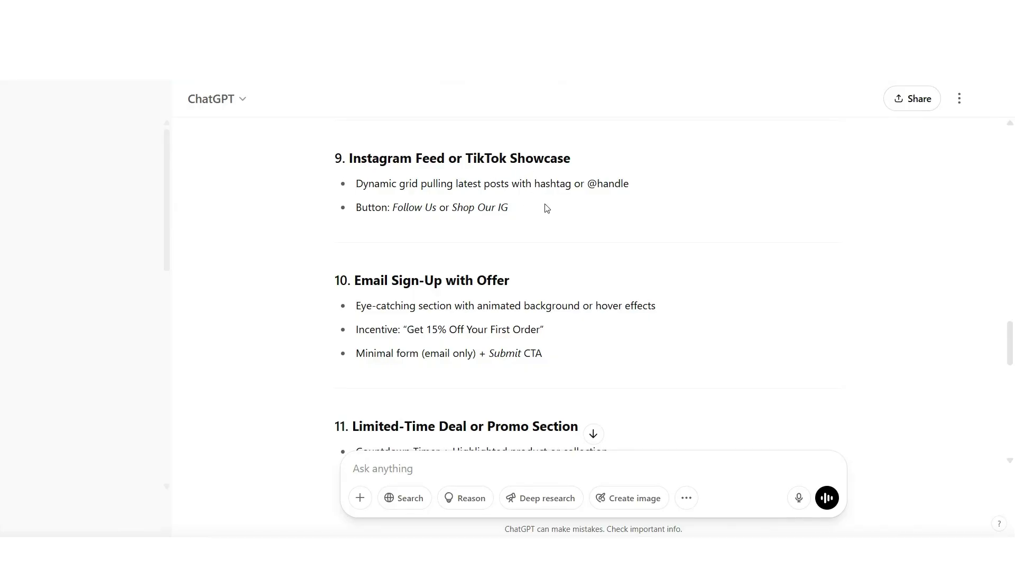
{"action": "scroll", "coordinate": [587, 206], "scroll_direction": "up", "scroll_amount": 15}
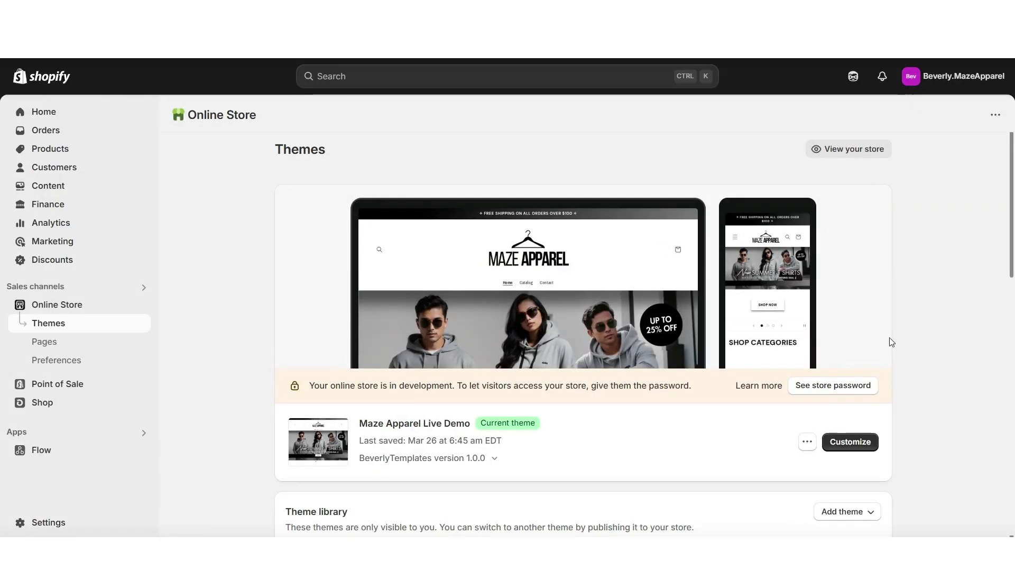
- In Shopify, open the draft BeverlyTemplates theme from the theme library for customizing and look over its home page
{"action": "scroll", "coordinate": [929, 345], "scroll_direction": "down", "scroll_amount": 2}
{"action": "scroll", "coordinate": [927, 349], "scroll_direction": "down", "scroll_amount": 3}
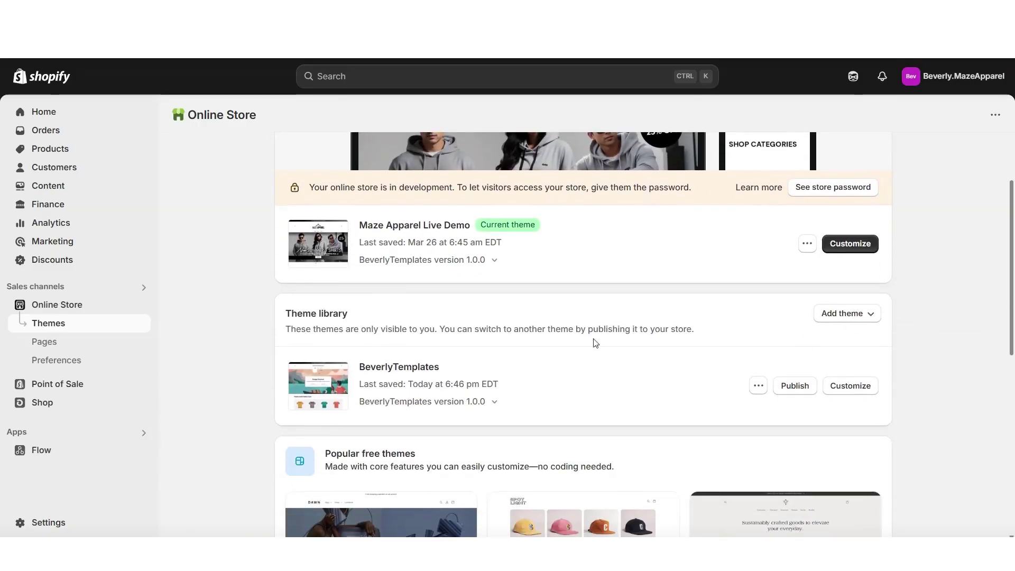
{"action": "left_click", "coordinate": [835, 390]}
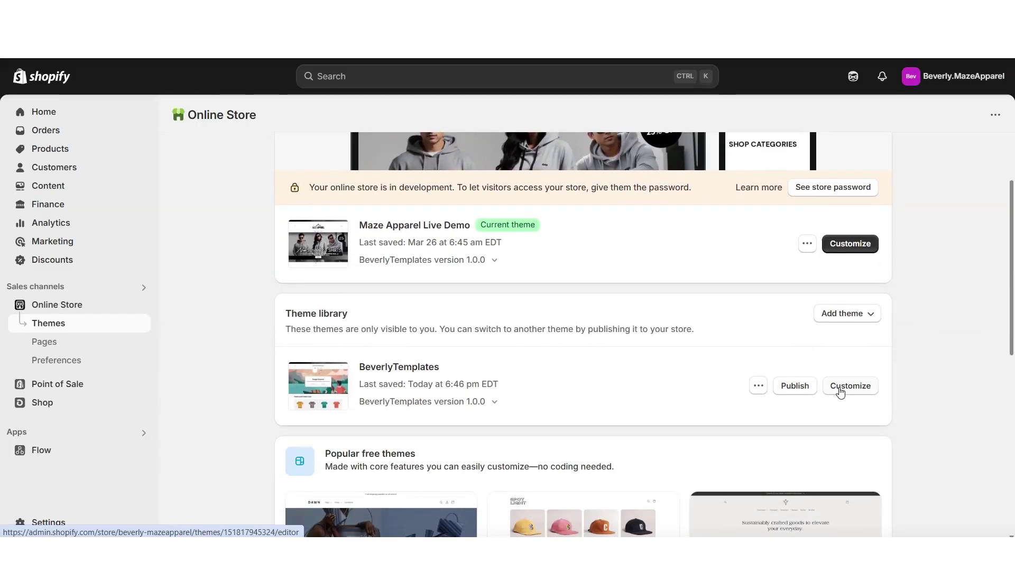
{"action": "scroll", "coordinate": [1007, 195], "scroll_direction": "down", "scroll_amount": 4}
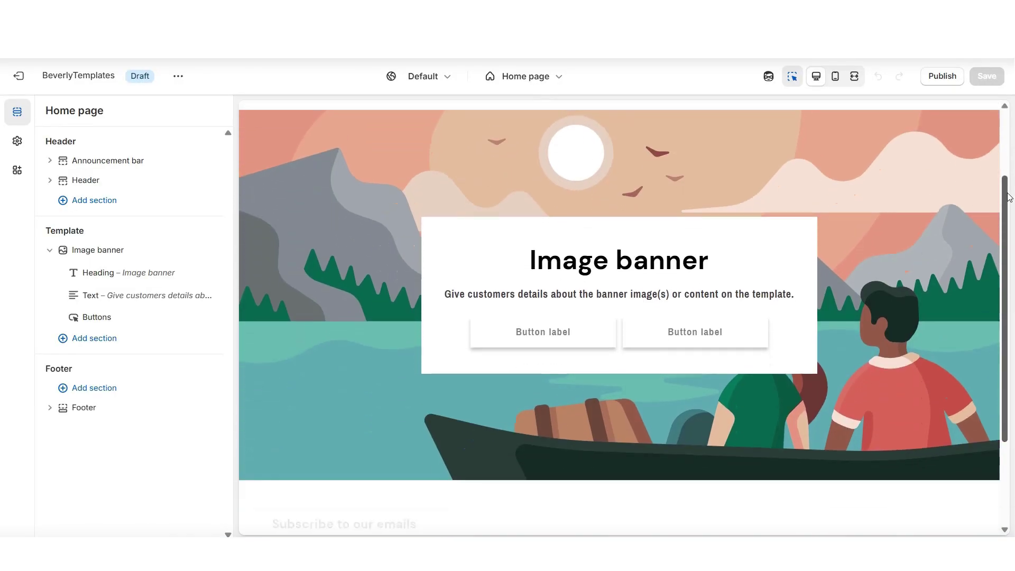
{"action": "scroll", "coordinate": [1007, 192], "scroll_direction": "up", "scroll_amount": 4}
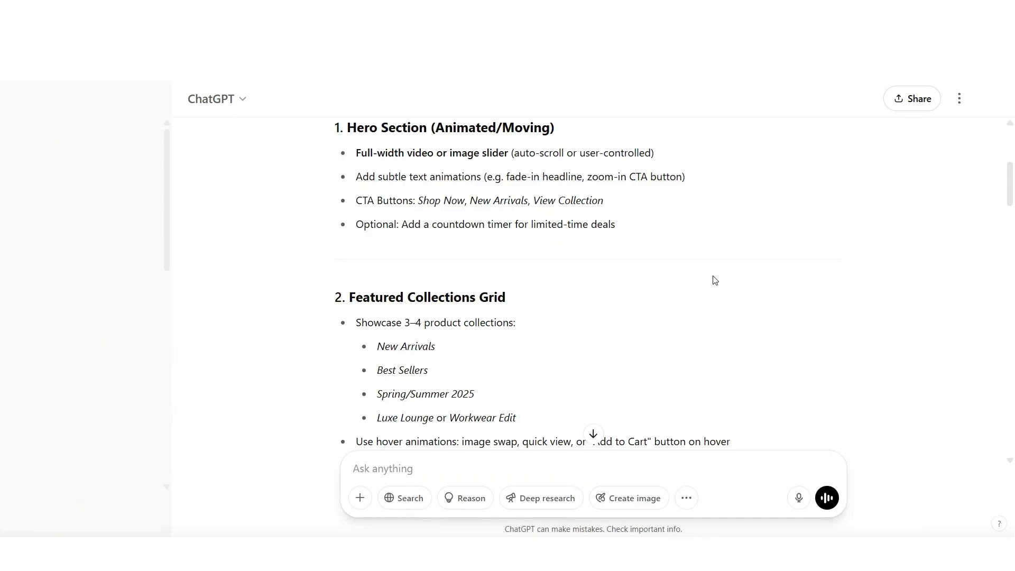
- Check the Hero Section suggestion in ChatGPT and, in the Shopify theme editor, add a Slideshow section between the header and the image banner
{"action": "scroll", "coordinate": [715, 280], "scroll_direction": "up", "scroll_amount": 2}
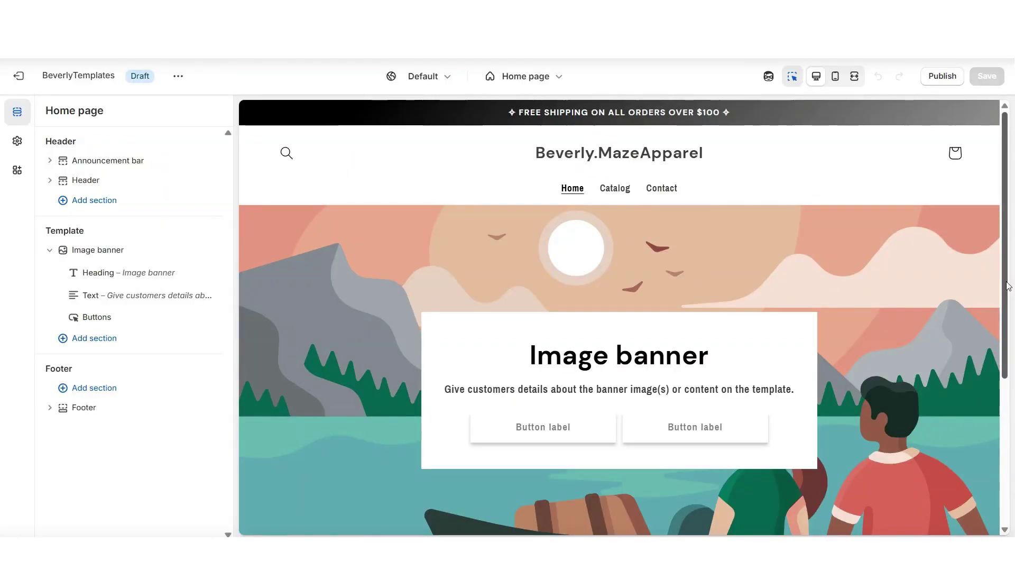
{"action": "scroll", "coordinate": [551, 276], "scroll_direction": "down", "scroll_amount": 2}
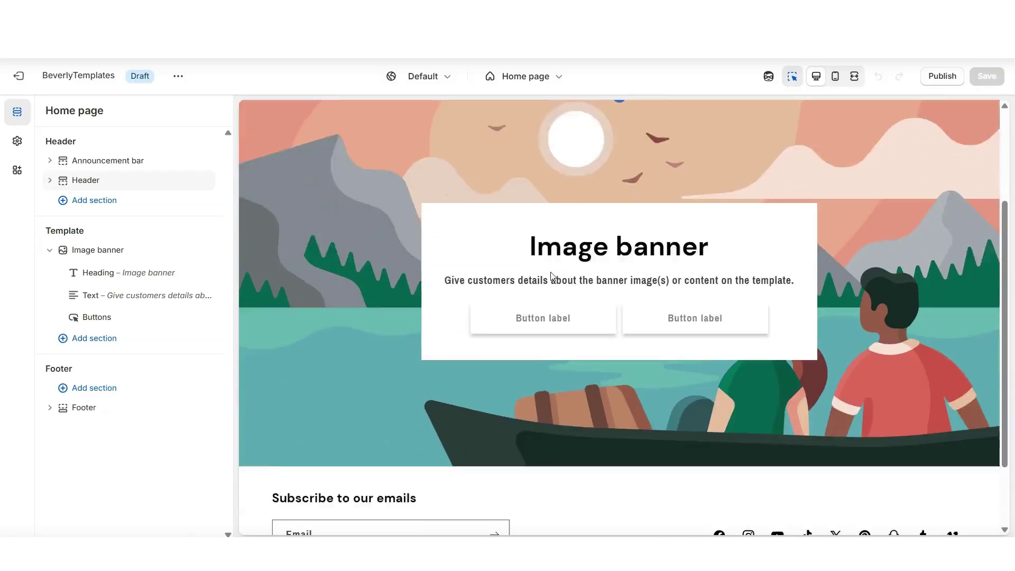
{"action": "scroll", "coordinate": [551, 275], "scroll_direction": "down", "scroll_amount": 2}
{"action": "scroll", "coordinate": [542, 373], "scroll_direction": "up", "scroll_amount": 4}
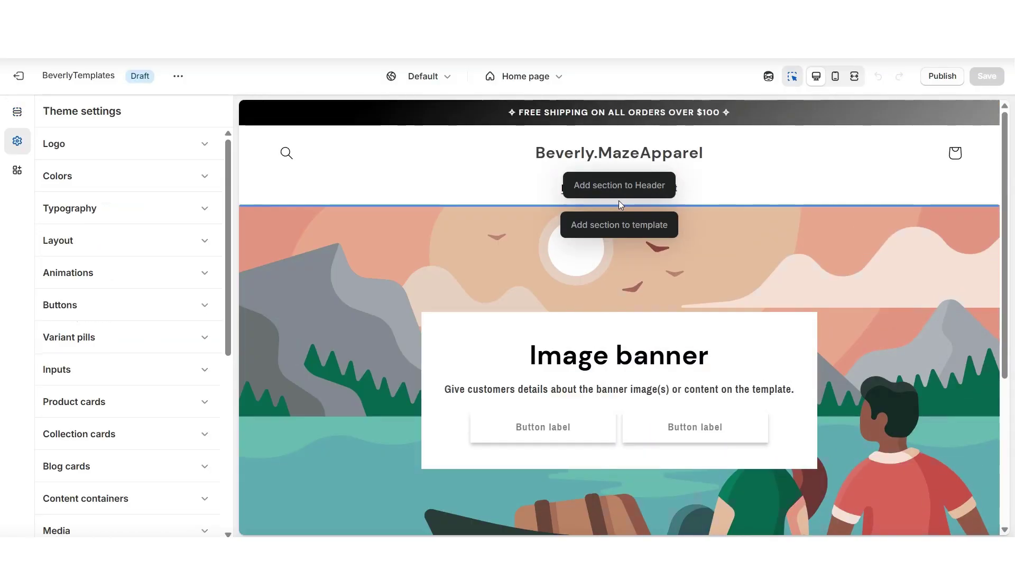
{"action": "left_click", "coordinate": [613, 224]}
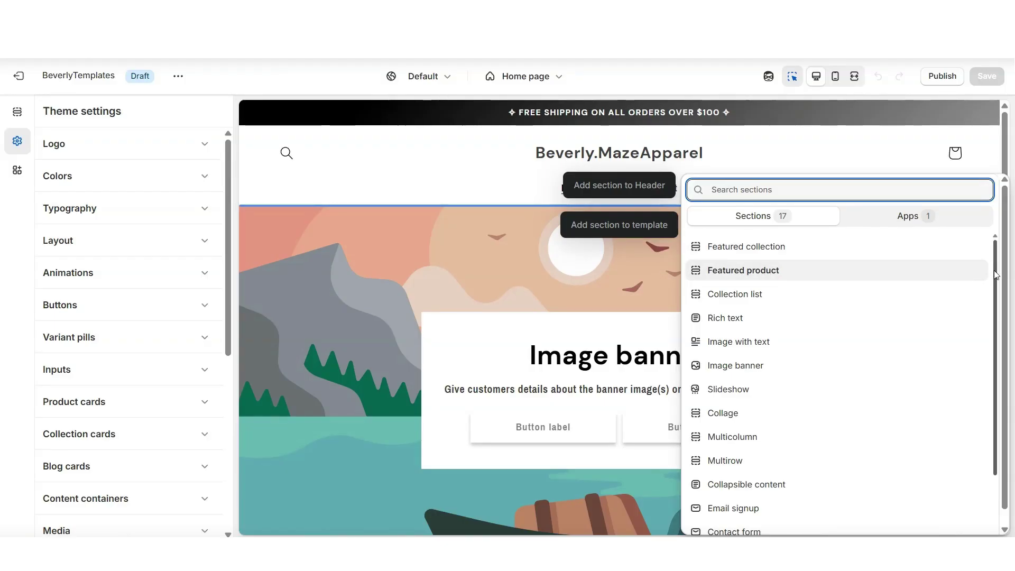
{"action": "scroll", "coordinate": [996, 275], "scroll_direction": "down", "scroll_amount": 2}
{"action": "scroll", "coordinate": [994, 273], "scroll_direction": "up", "scroll_amount": 2}
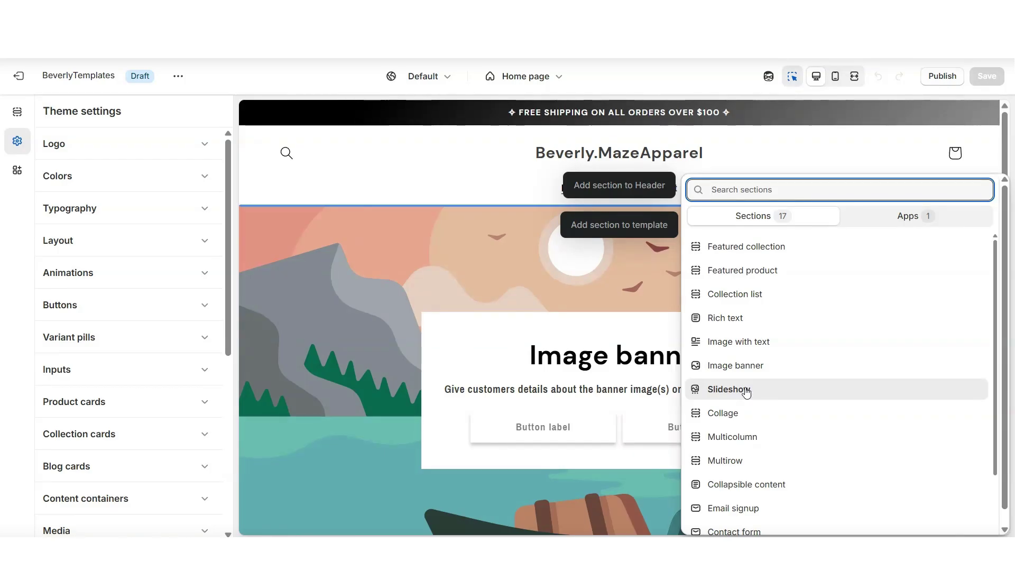
{"action": "left_click", "coordinate": [746, 390]}
- Advance the slideshow preview to the next slide and turn on auto-rotation of its slides
{"action": "scroll", "coordinate": [671, 415], "scroll_direction": "down", "scroll_amount": 1}
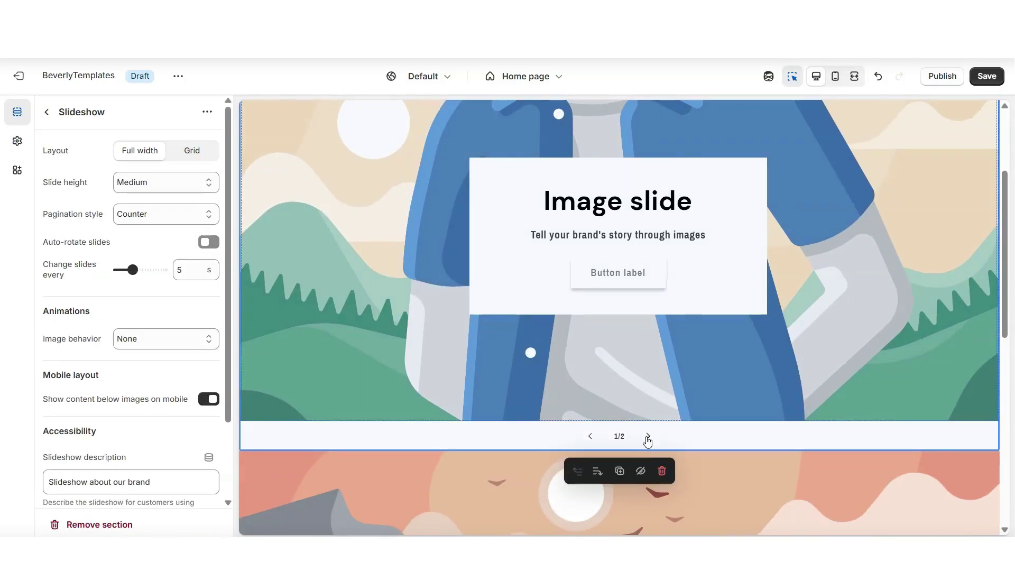
{"action": "left_click", "coordinate": [648, 436]}
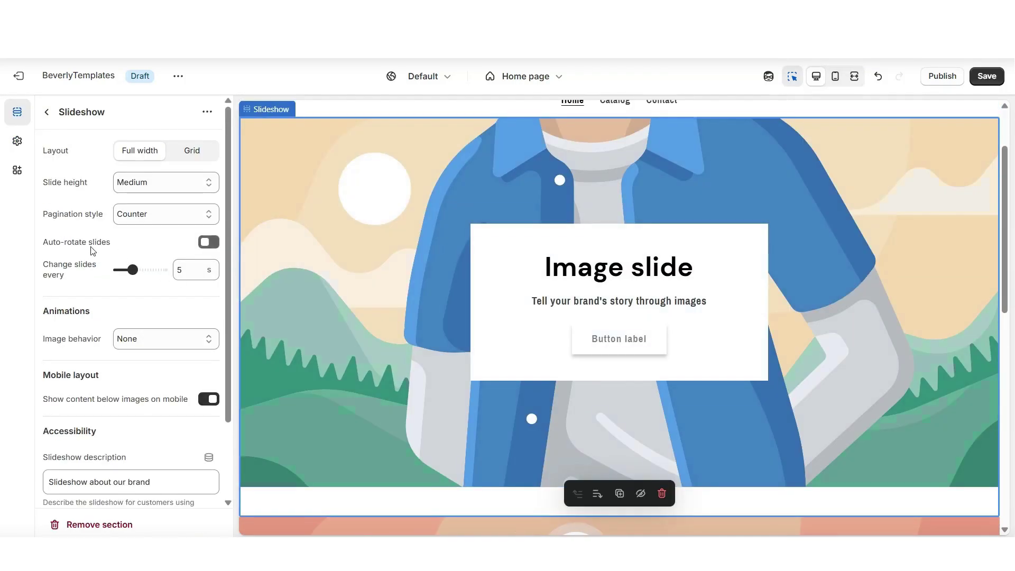
{"action": "left_click", "coordinate": [208, 242]}
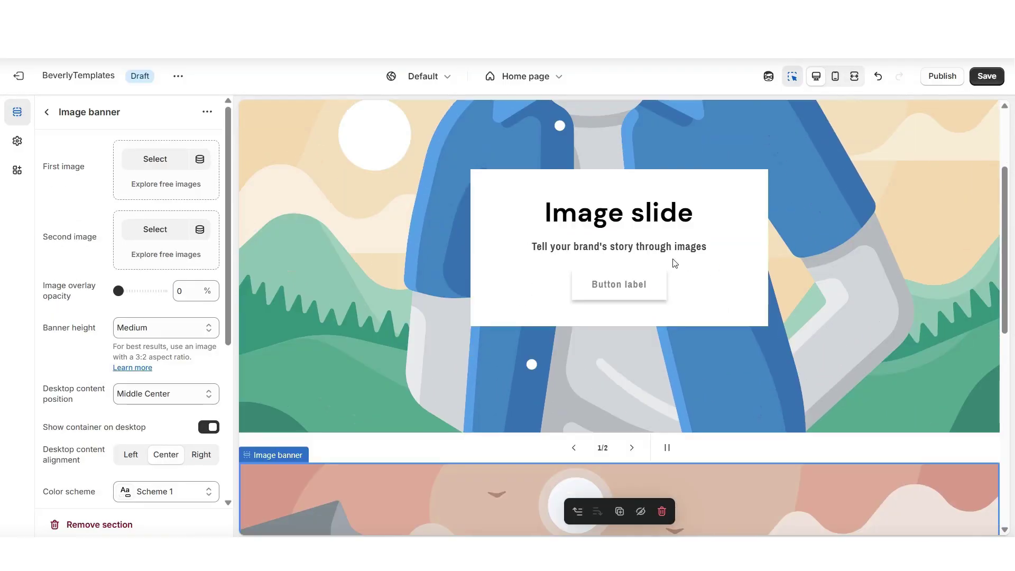
- Remove the Image banner section below the slideshow and save the theme
{"action": "scroll", "coordinate": [326, 265], "scroll_direction": "down", "scroll_amount": 5}
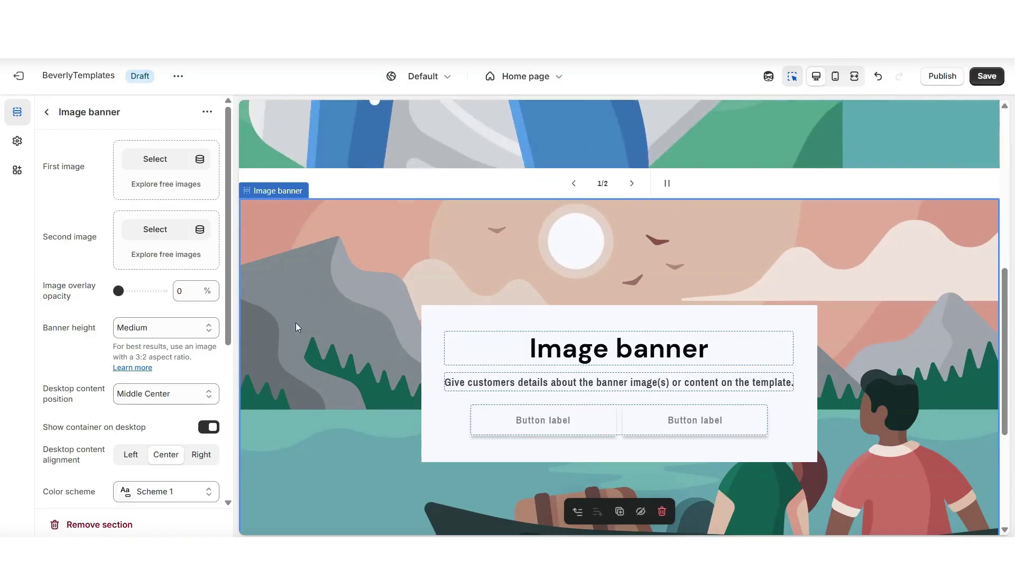
{"action": "left_click", "coordinate": [117, 524]}
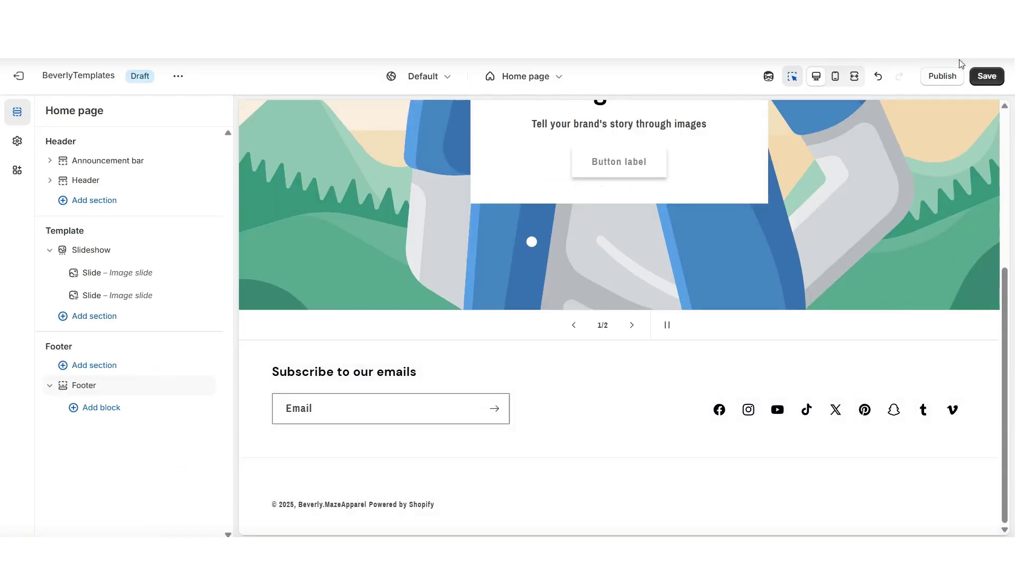
{"action": "left_click", "coordinate": [987, 76]}
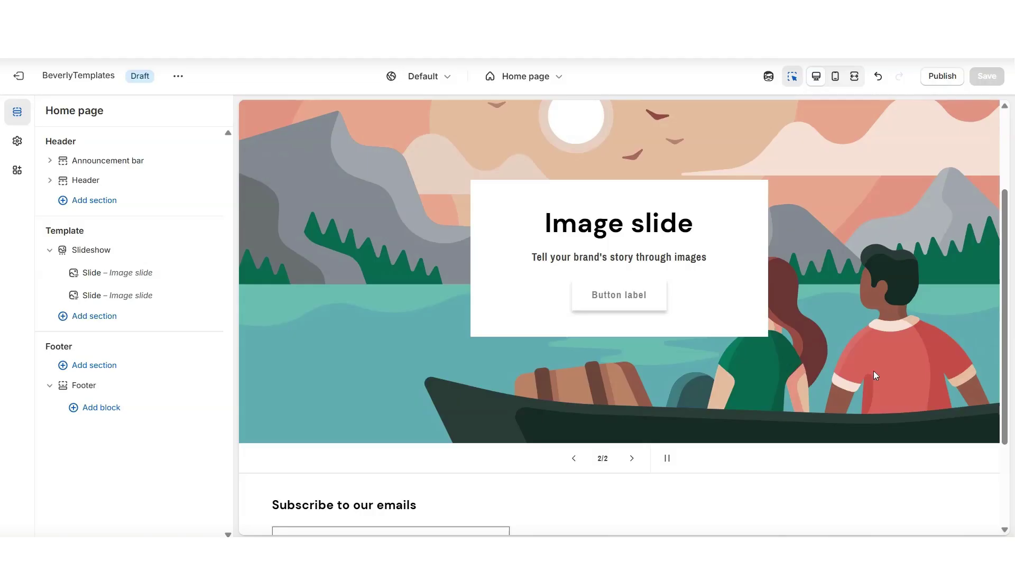
- Consult the Featured Collections Grid suggestion in ChatGPT and, in the Shopify theme editor, add a Collection list section below the slideshow
{"action": "left_click", "coordinate": [877, 375]}
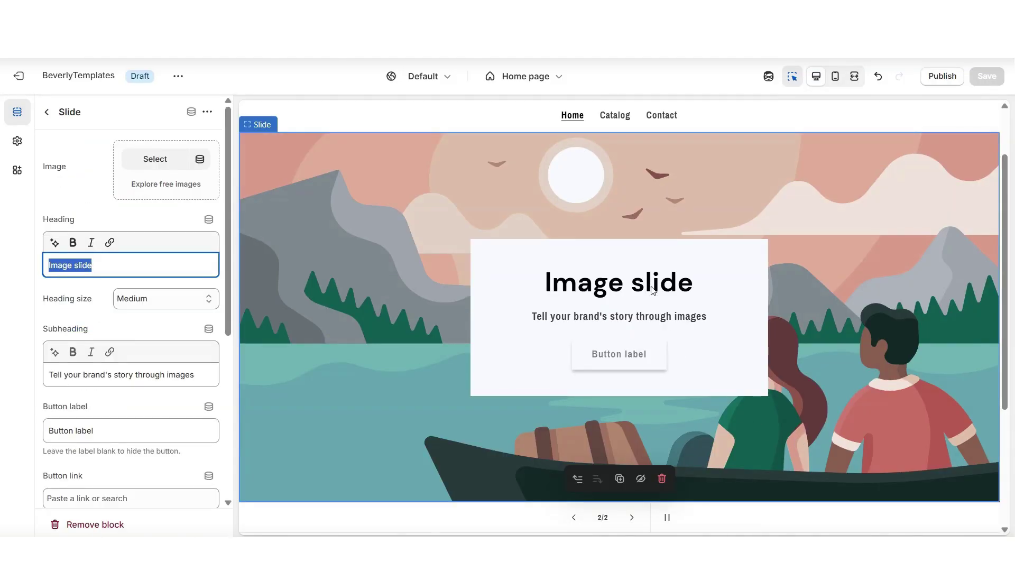
{"action": "key", "text": "alt+Tab"}
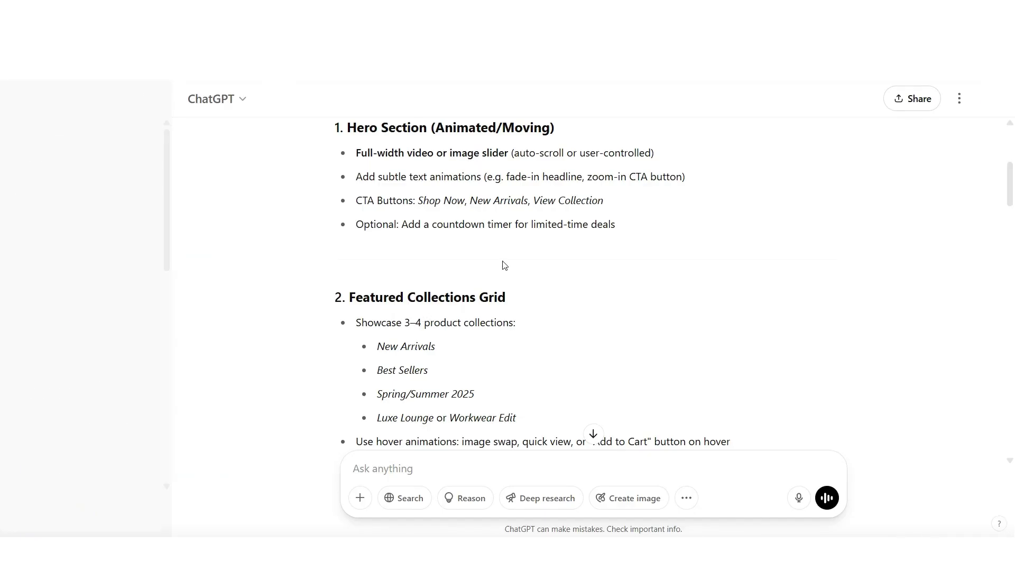
{"action": "scroll", "coordinate": [418, 269], "scroll_direction": "down", "scroll_amount": 1}
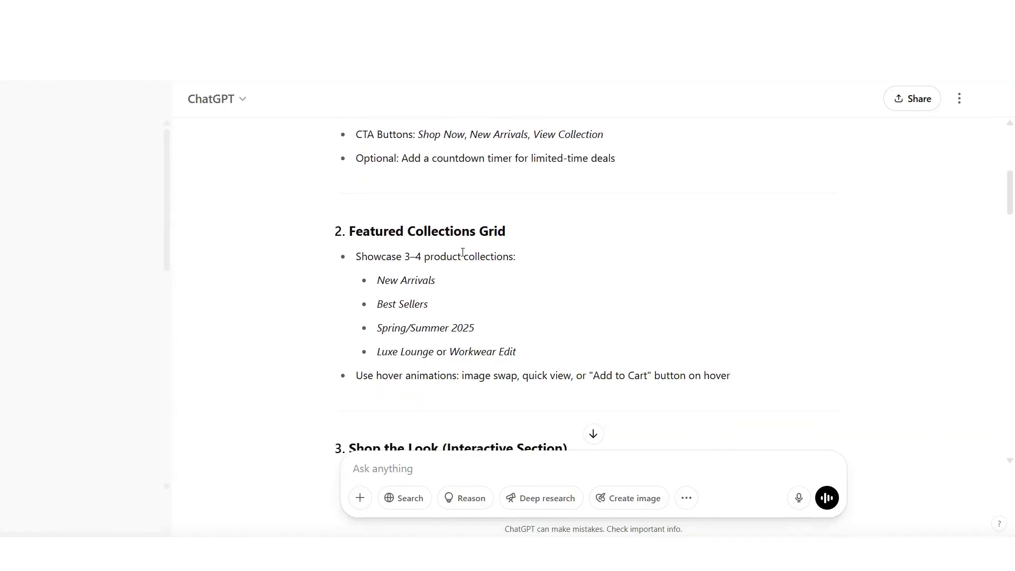
{"action": "key", "text": "alt+Tab"}
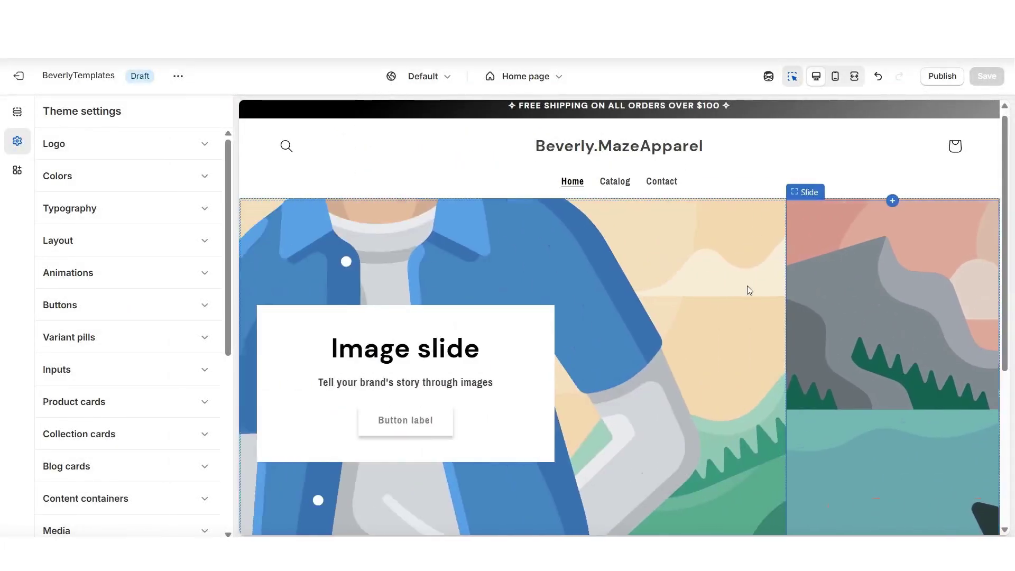
{"action": "scroll", "coordinate": [334, 255], "scroll_direction": "down", "scroll_amount": 3}
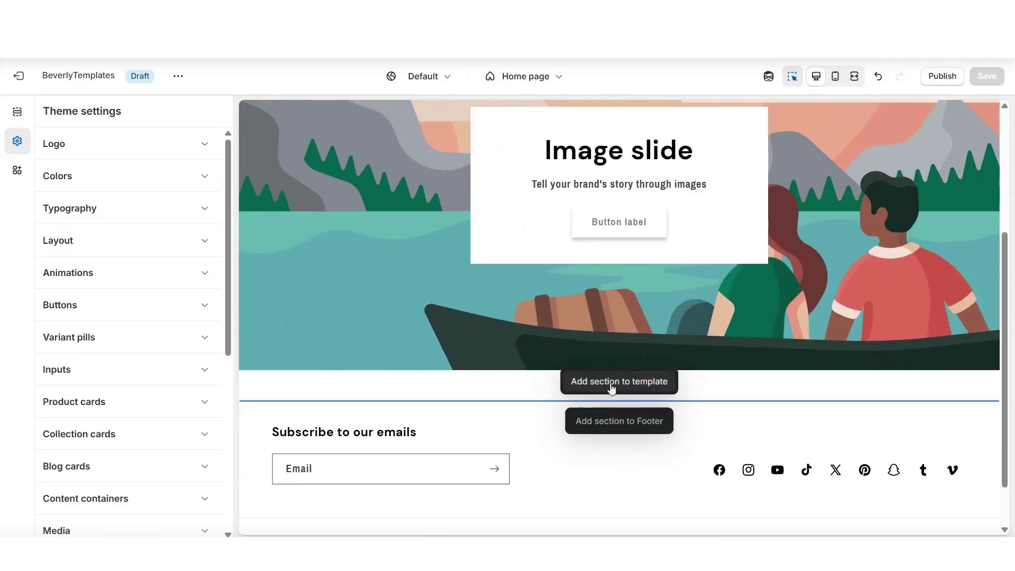
{"action": "left_click", "coordinate": [611, 381]}
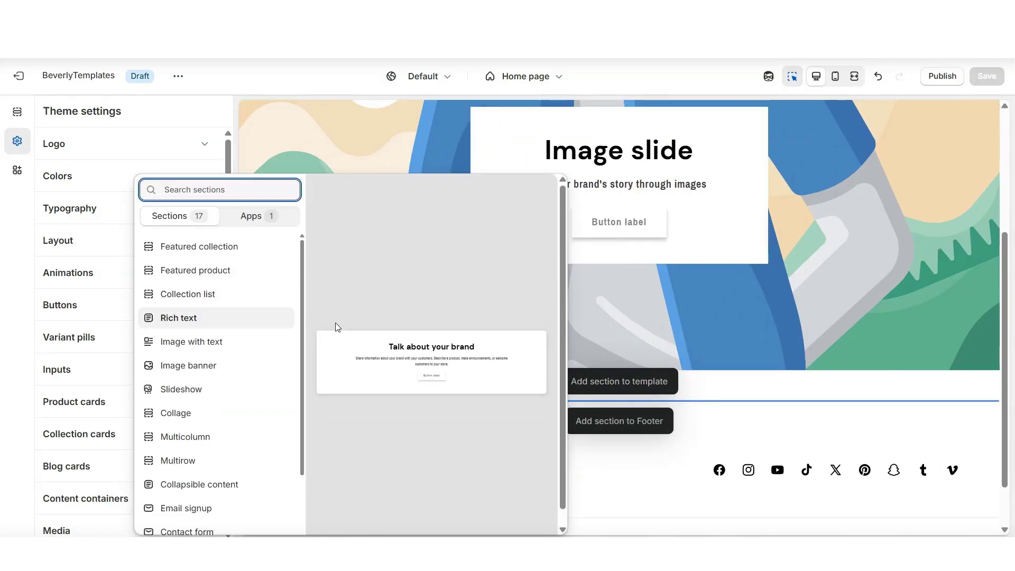
{"action": "left_click", "coordinate": [200, 295]}
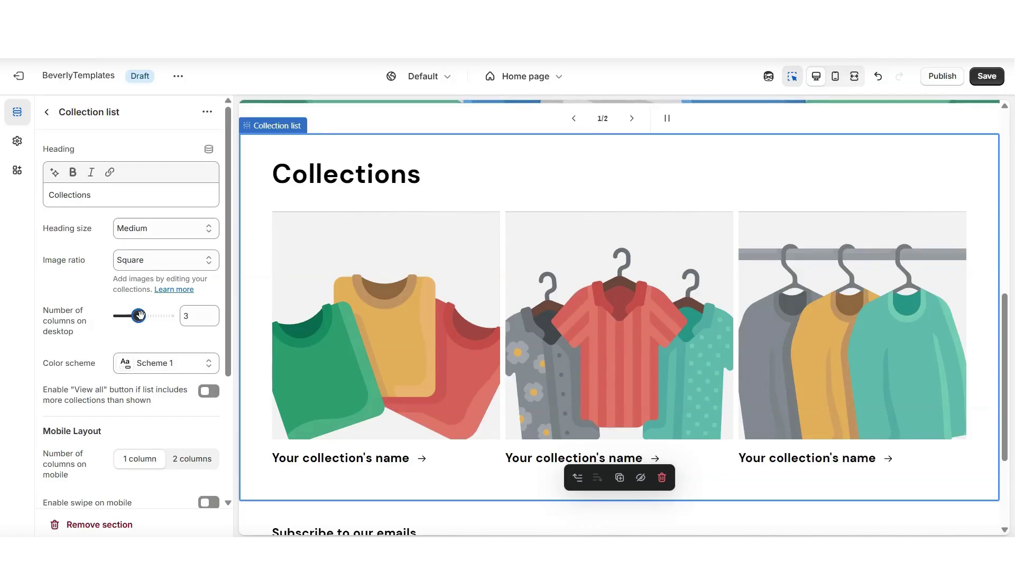
- Arrange the collection list in four desktop columns and duplicate its third collection block to fill the fourth column
{"action": "left_click", "coordinate": [713, 382]}
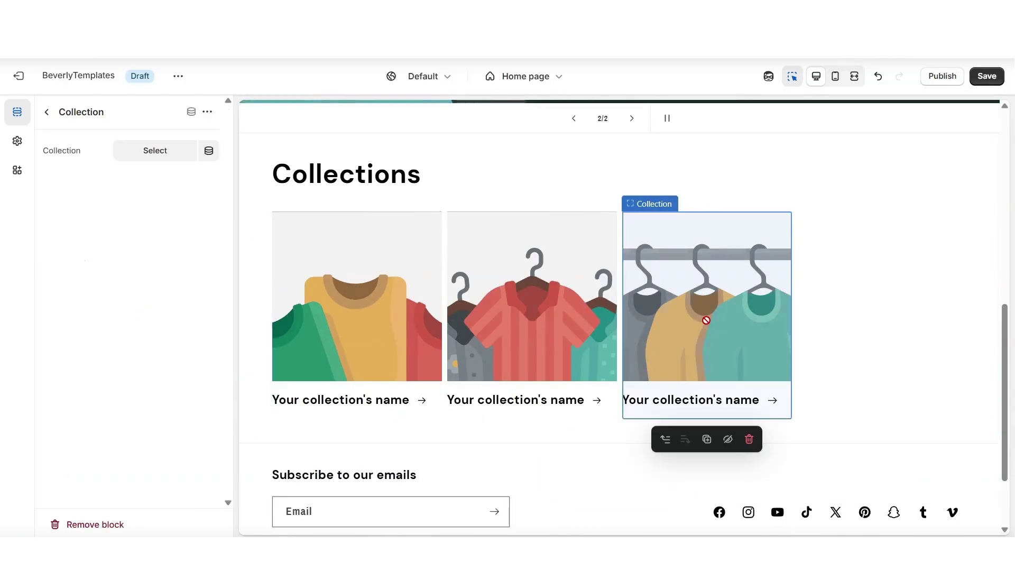
{"action": "left_click", "coordinate": [714, 440]}
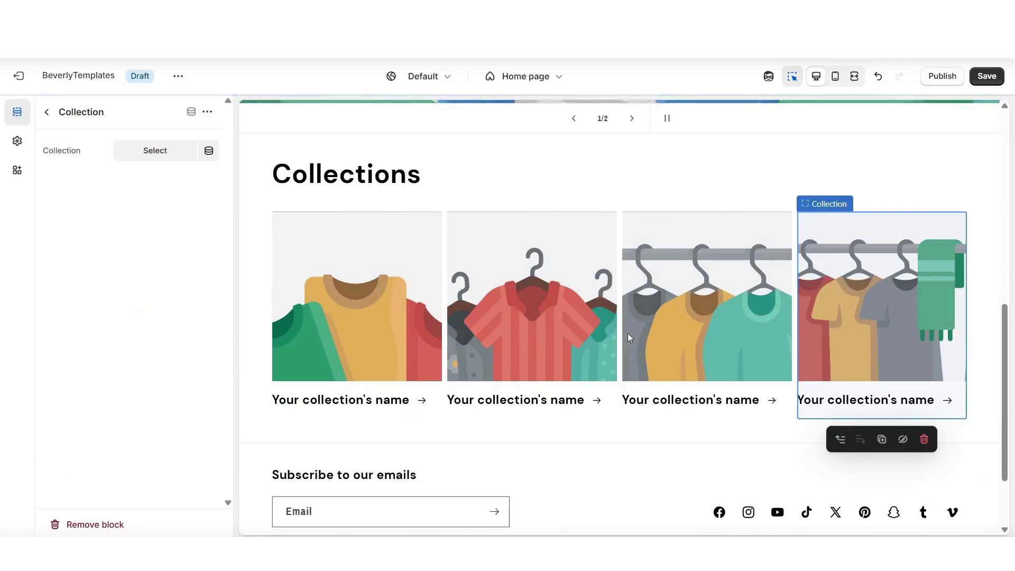
- Assign store collections to the four blocks in order: blue sneakers, black T-shirt, white hoodie and navy hoodie
{"action": "left_click", "coordinate": [310, 302]}
{"action": "left_click", "coordinate": [155, 150]}
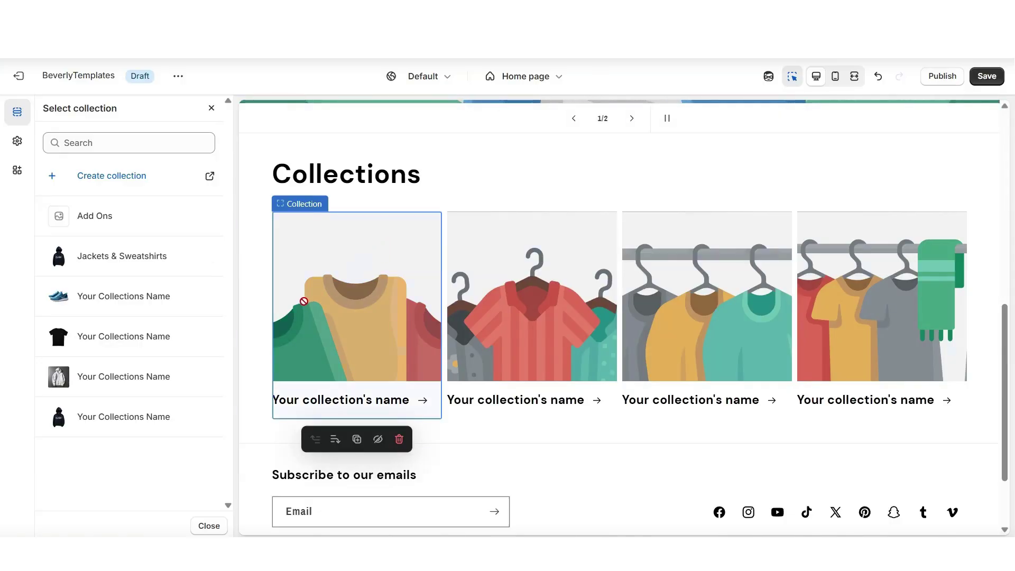
{"action": "left_click", "coordinate": [209, 297]}
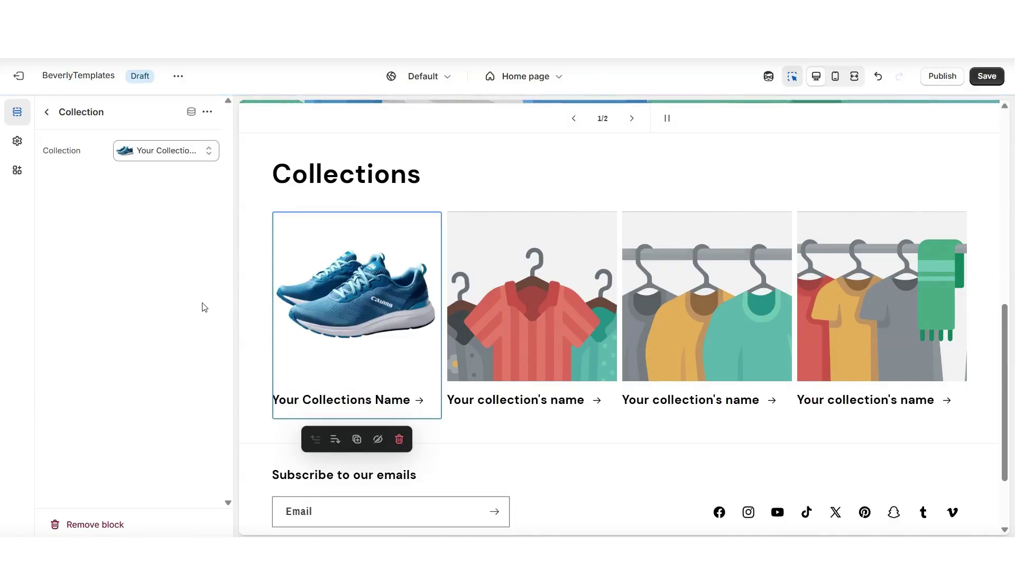
{"action": "left_click", "coordinate": [517, 306]}
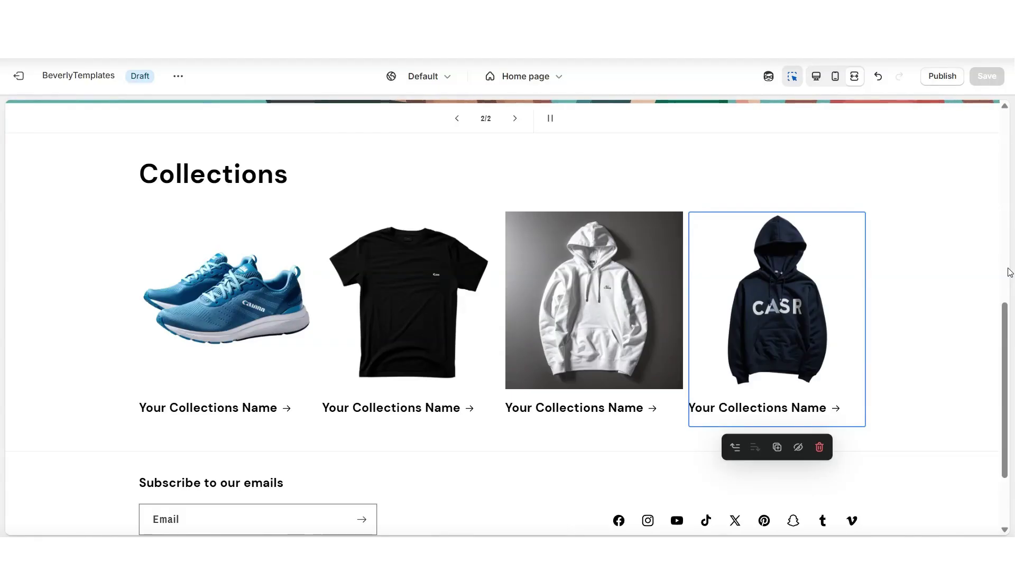
- Add an Image banner section to the template below the collection list
{"action": "scroll", "coordinate": [1010, 272], "scroll_direction": "up", "scroll_amount": 1}
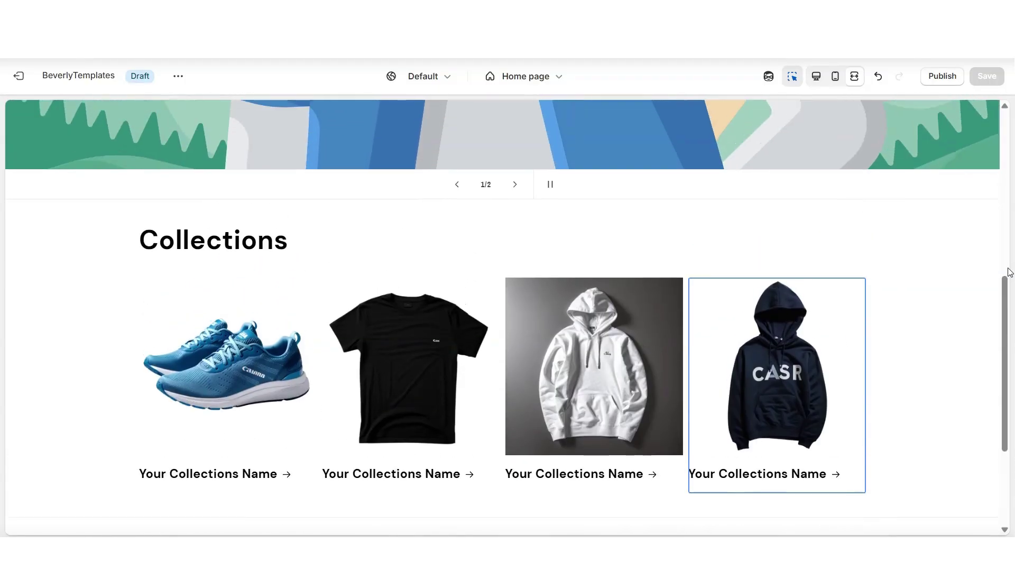
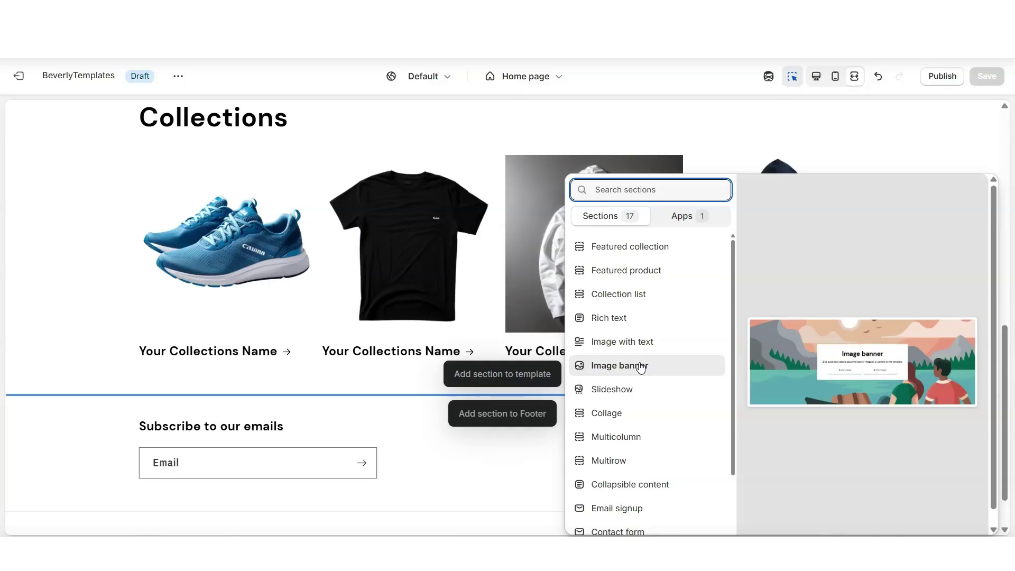
{"action": "left_click", "coordinate": [641, 368]}
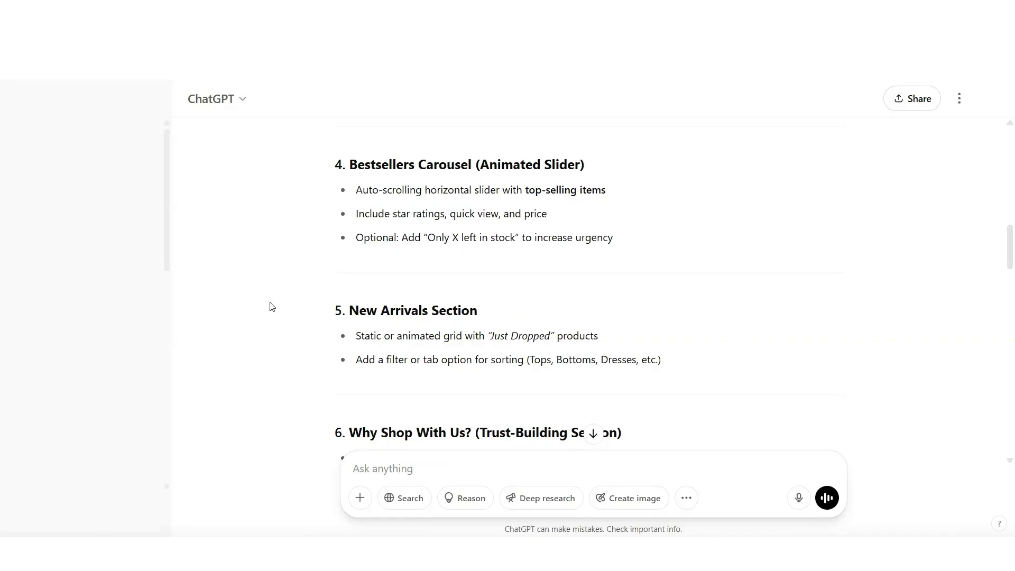
- Read ChatGPT's suggestions up to "Why Shop With Us?" and, in the Shopify theme editor, add a Multicolumn section below the image banner
{"action": "scroll", "coordinate": [272, 307], "scroll_direction": "down", "scroll_amount": 3}
{"action": "scroll", "coordinate": [272, 307], "scroll_direction": "down", "scroll_amount": 1}
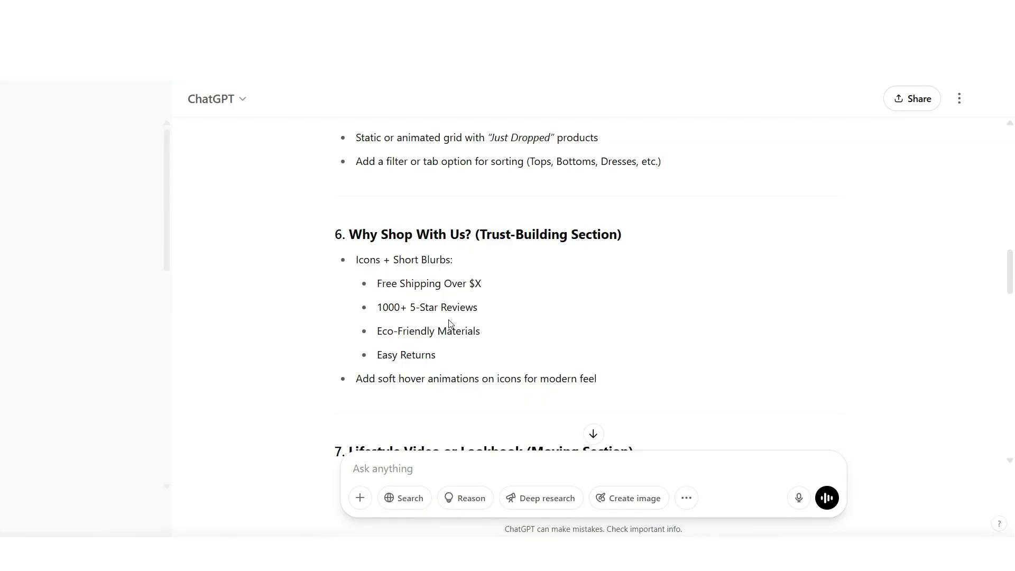
{"action": "key", "text": "alt+Tab"}
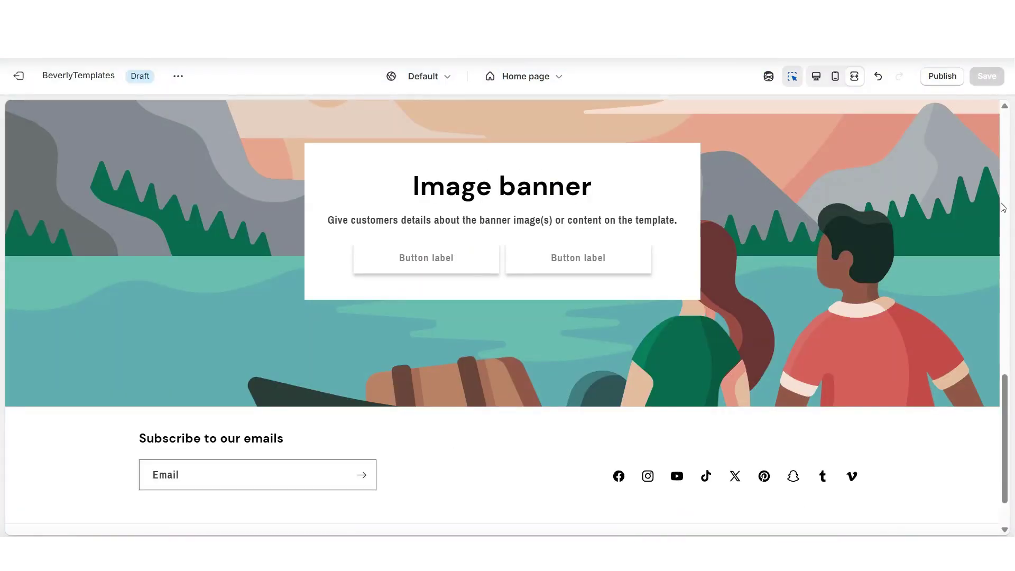
{"action": "left_click", "coordinate": [494, 386]}
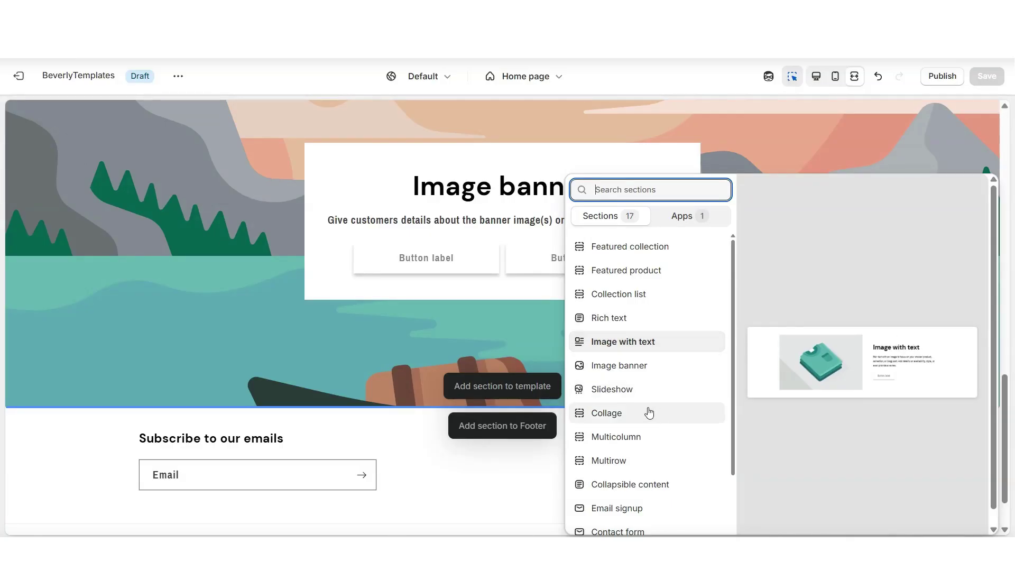
{"action": "left_click", "coordinate": [629, 437]}
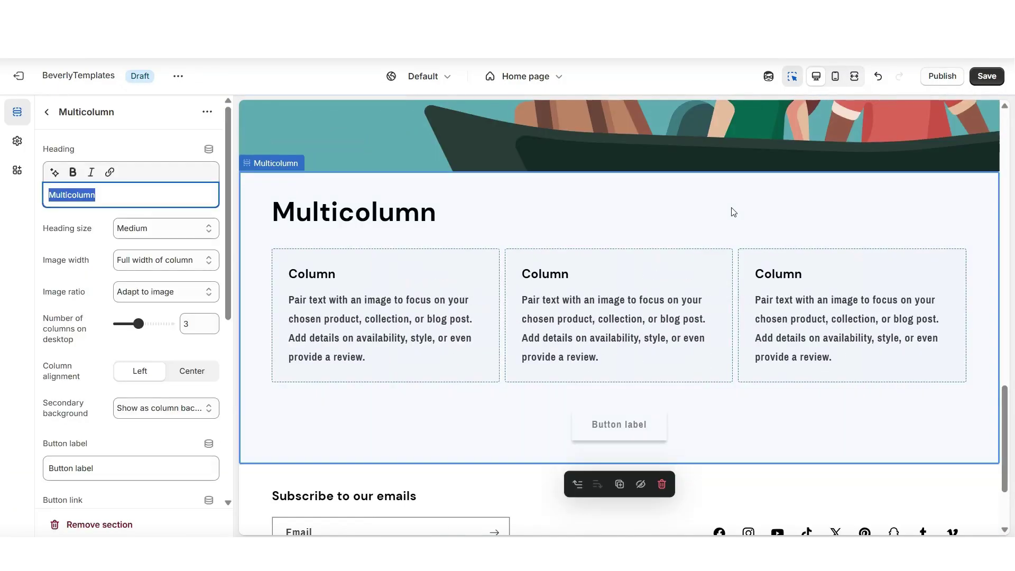
- Set the middle column's heading to "FAST SHIPPING" and its description to the text beginning "Our commitment to fast shipping is unwavering"
{"action": "left_click", "coordinate": [584, 302]}
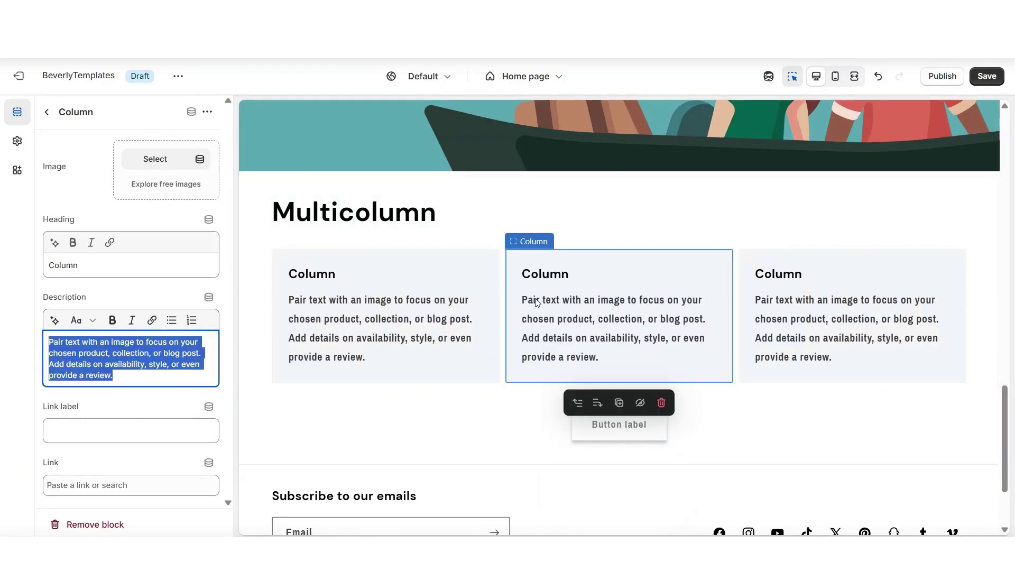
{"action": "double_click", "coordinate": [69, 265]}
{"action": "type", "text": "FAST SHIPPING"}
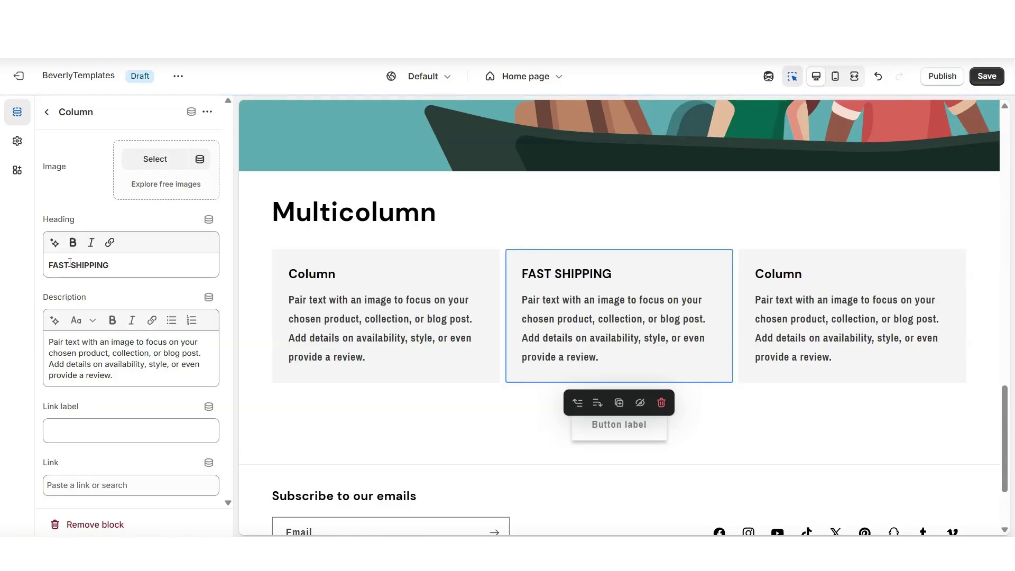
{"action": "type", "text": "Our commitment to fast shipping is unwavering, ensuring your T-shirt arrives at your doorstep in record time. No more waiting for weeks on end; we're here to get your style to you swiftly."}
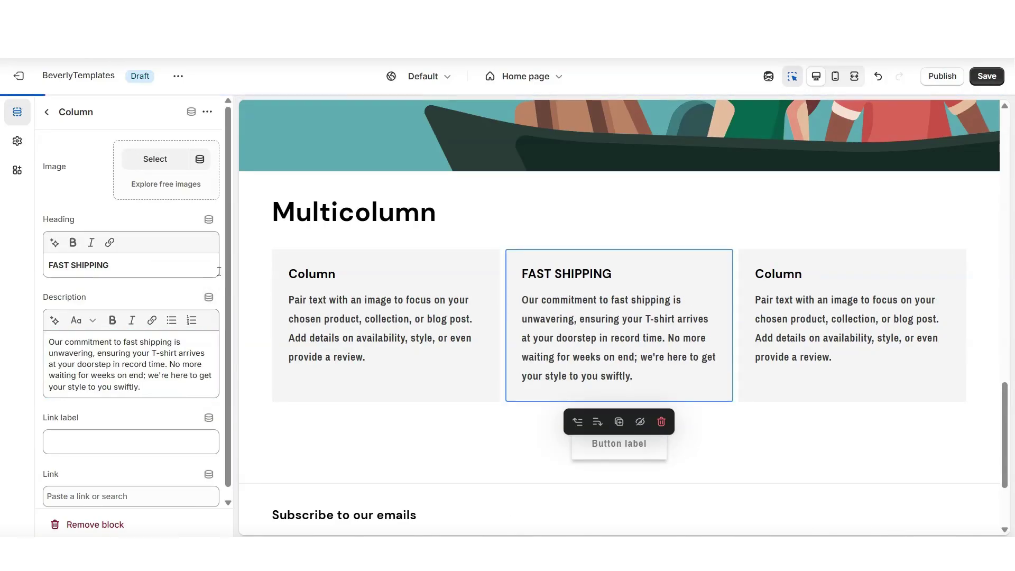
- Clear the Multicolumn section's heading and button label, and show the page in the full-width preview
{"action": "scroll", "coordinate": [1006, 291], "scroll_direction": "down", "scroll_amount": 1}
{"action": "left_click", "coordinate": [355, 146]}
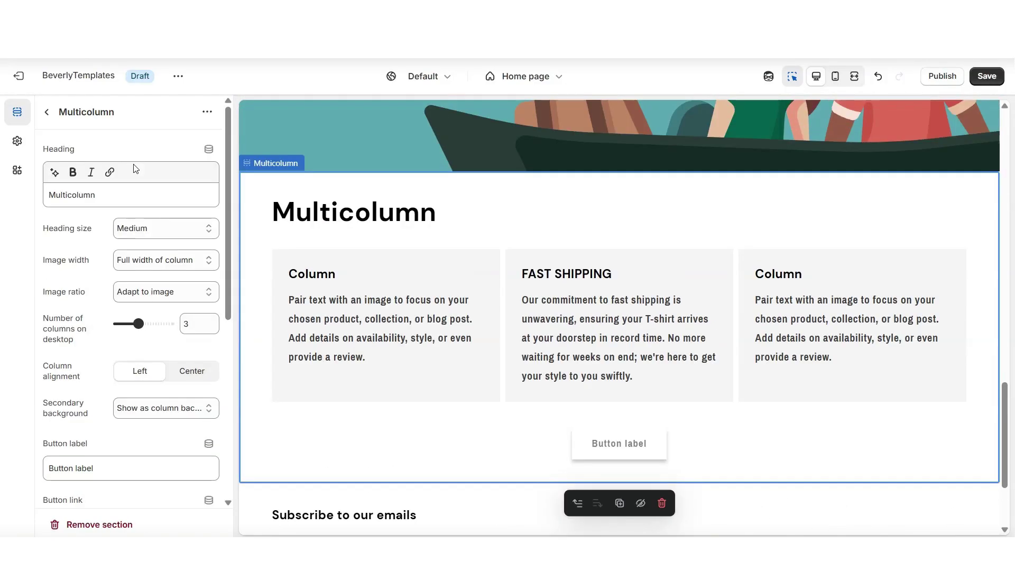
{"action": "double_click", "coordinate": [100, 199]}
{"action": "key", "text": "BackSpace"}
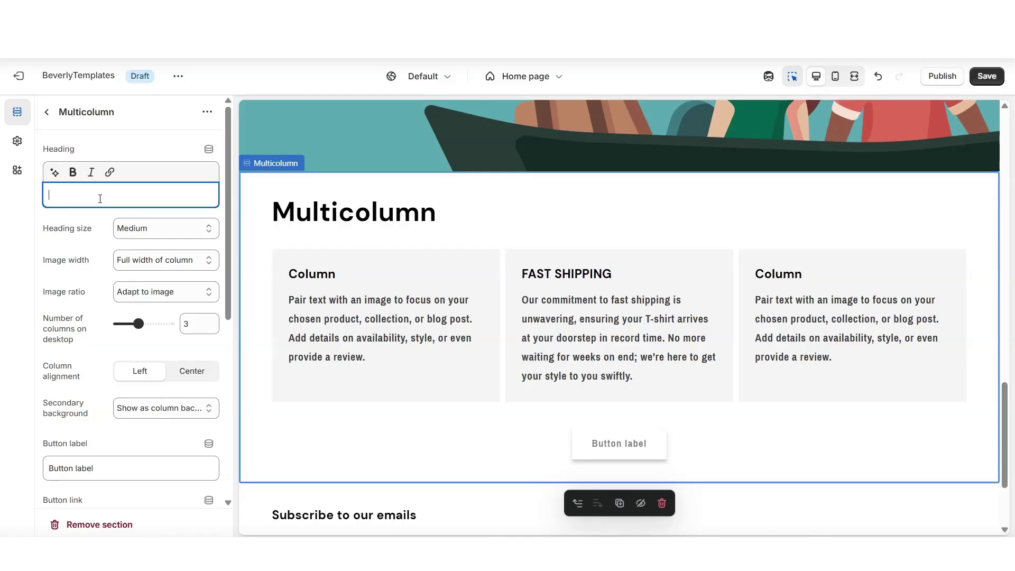
{"action": "scroll", "coordinate": [124, 400], "scroll_direction": "down", "scroll_amount": 1}
{"action": "triple_click", "coordinate": [124, 400]}
{"action": "key", "text": "BackSpace"}
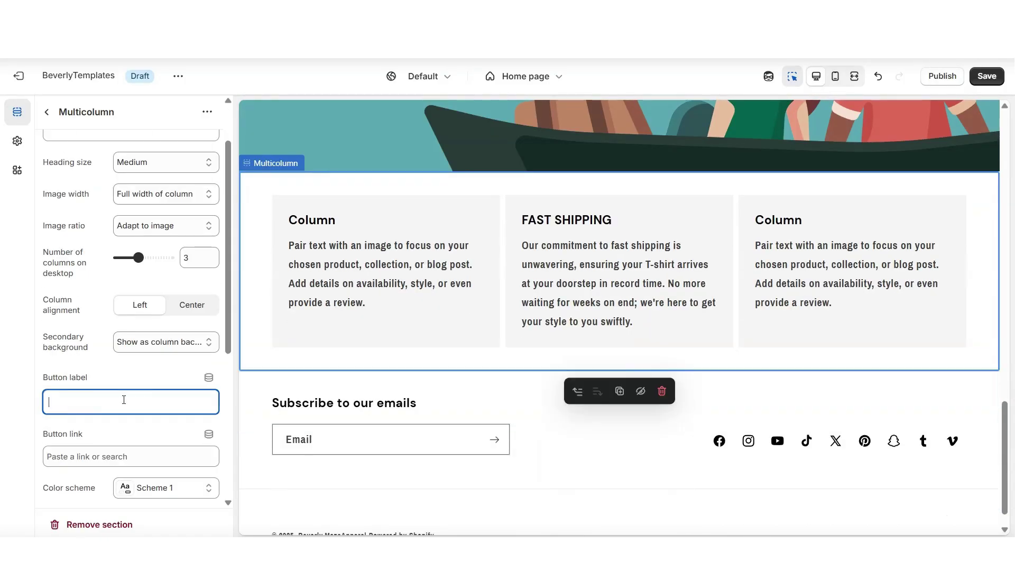
{"action": "key", "text": "ctrl+shift+f"}
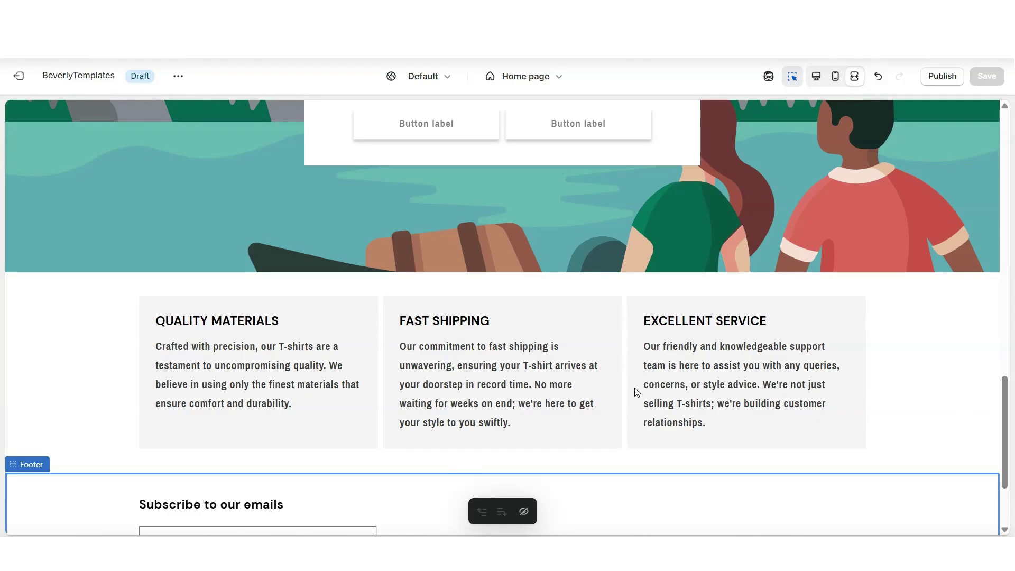
- Switch to ChatGPT and read the layout suggestions for the lifestyle video or lookbook and customer reviews sections
{"action": "key", "text": "alt+Tab"}
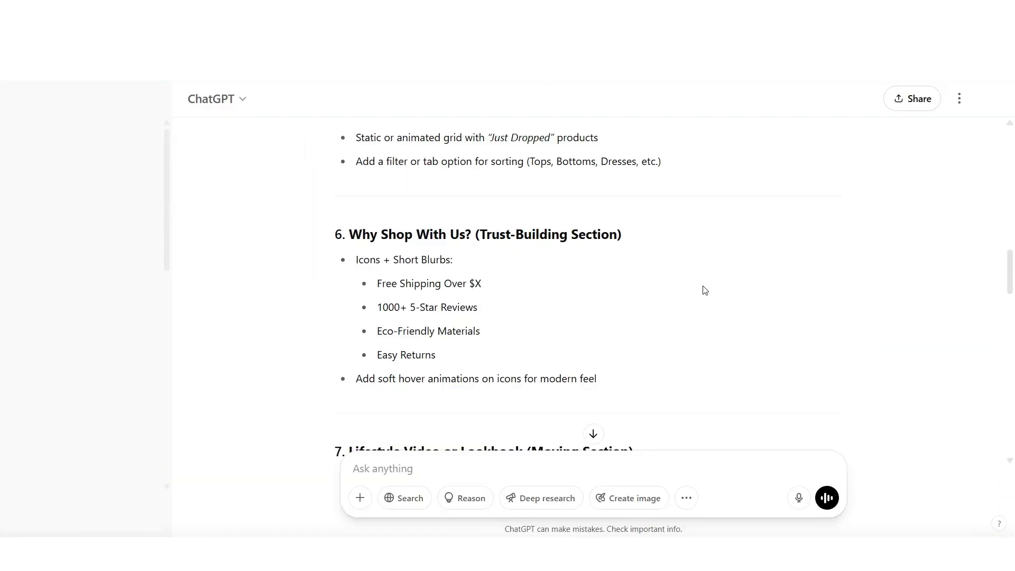
{"action": "scroll", "coordinate": [705, 290], "scroll_direction": "down", "scroll_amount": 4}
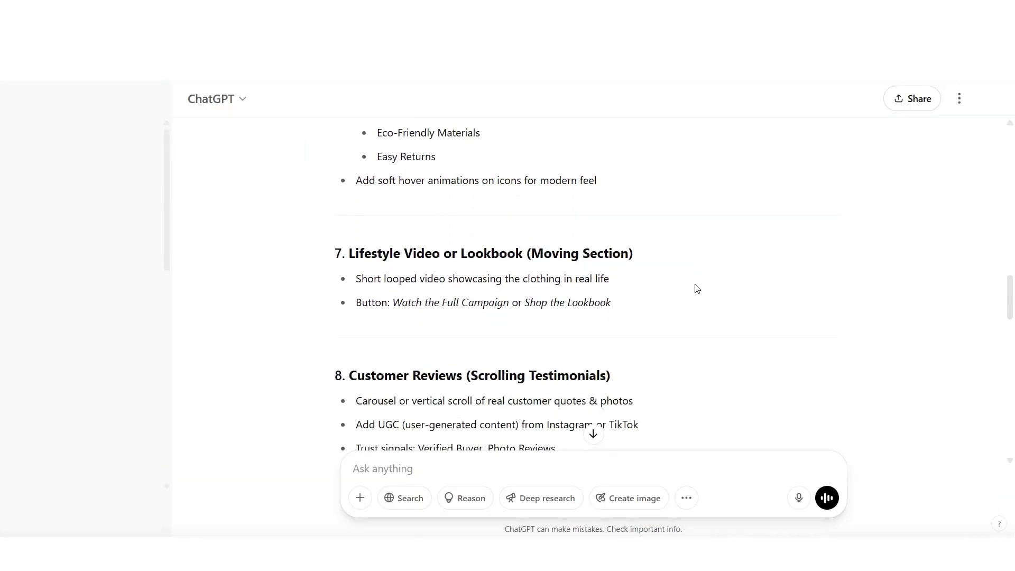
{"action": "scroll", "coordinate": [470, 280], "scroll_direction": "down", "scroll_amount": 4}
- Switch back to the Shopify theme editor and review the draft home page from the slideshow down to the featured collection
{"action": "key", "text": "alt+Tab"}
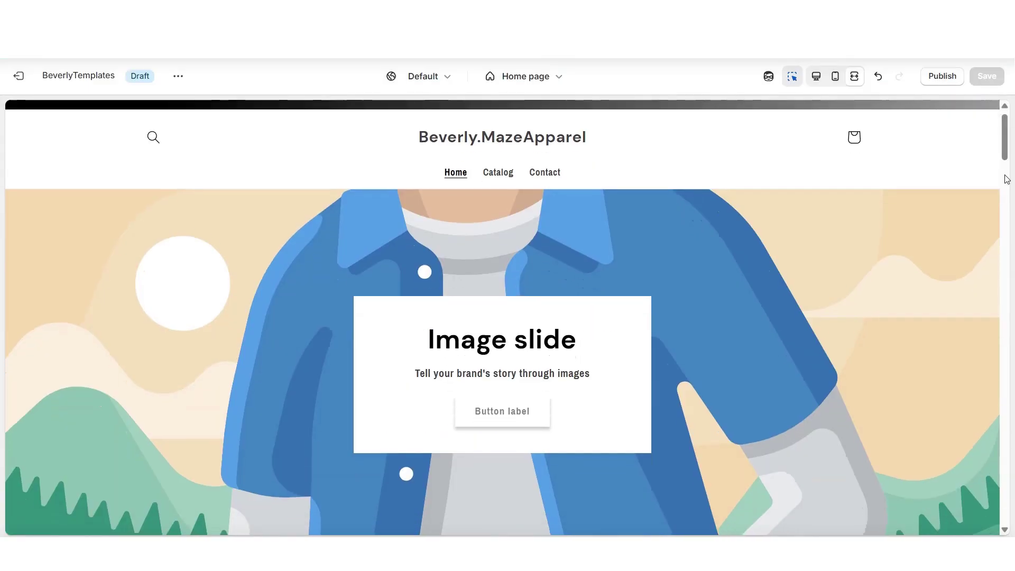
{"action": "scroll", "coordinate": [1006, 179], "scroll_direction": "down", "scroll_amount": 5}
{"action": "scroll", "coordinate": [1006, 178], "scroll_direction": "down", "scroll_amount": 8}
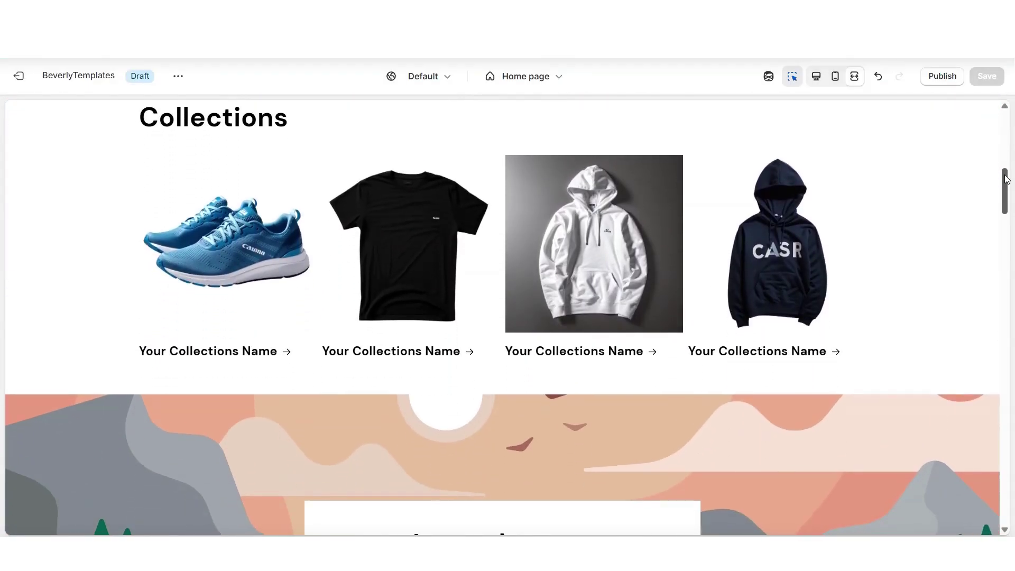
{"action": "scroll", "coordinate": [1006, 179], "scroll_direction": "down", "scroll_amount": 3}
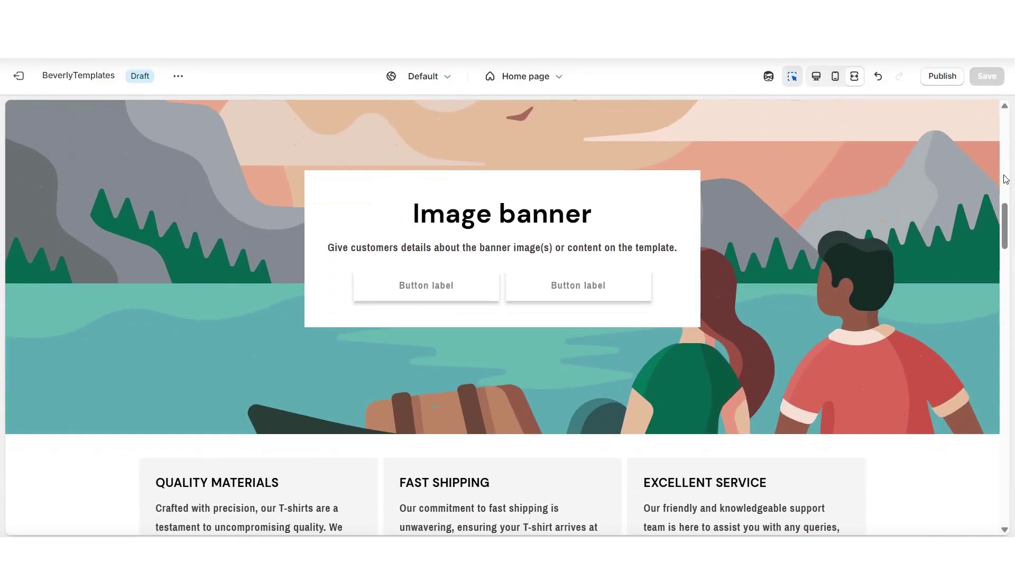
{"action": "scroll", "coordinate": [214, 218], "scroll_direction": "down", "scroll_amount": 10}
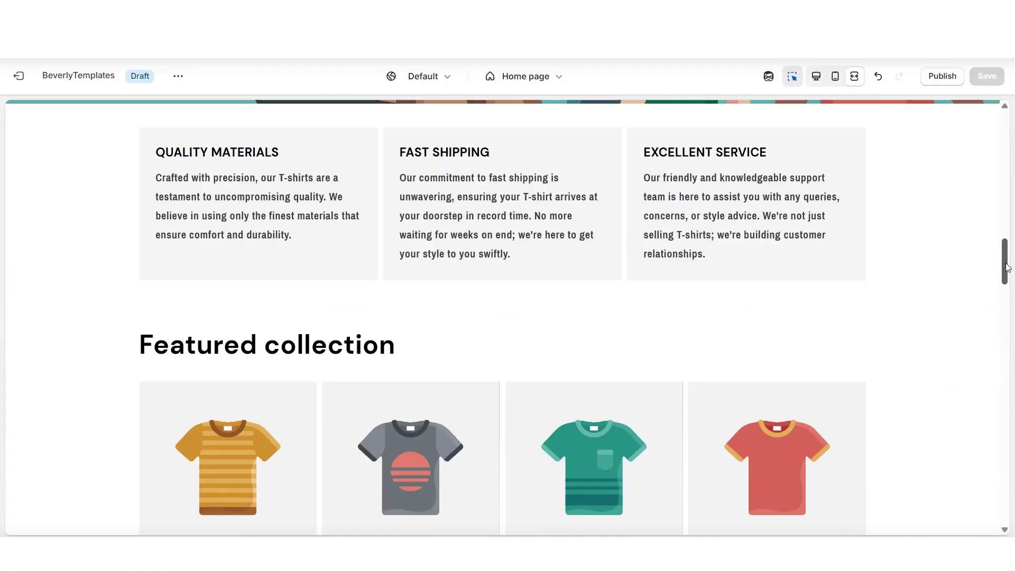
{"action": "scroll", "coordinate": [1007, 267], "scroll_direction": "down", "scroll_amount": 3}
- In the theme settings, select the Maze Apparel image as the logo and set the desktop logo width to 200 px
{"action": "key", "text": "ctrl+shift+f"}
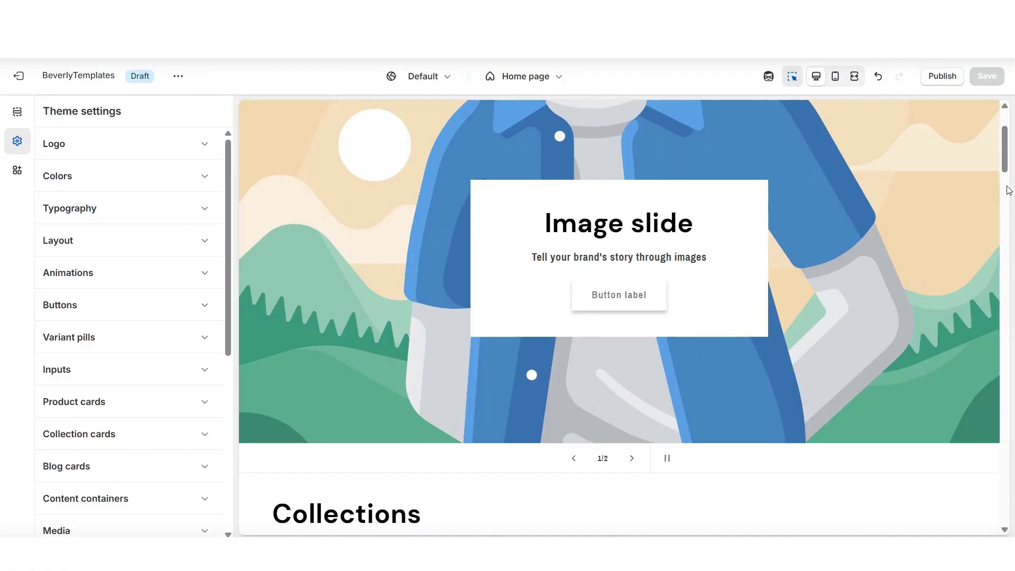
{"action": "scroll", "coordinate": [1009, 190], "scroll_direction": "up", "scroll_amount": 3}
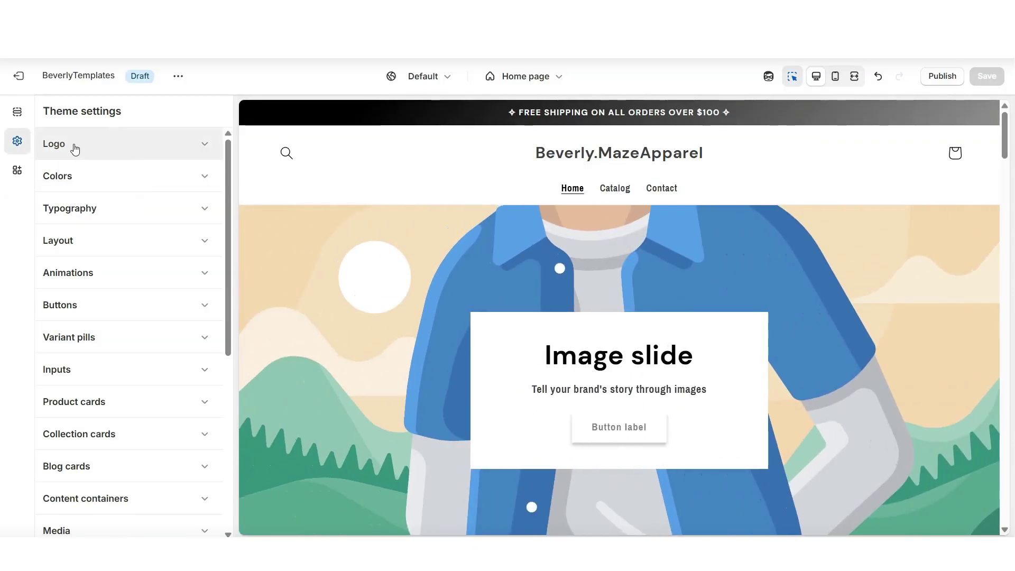
{"action": "left_click", "coordinate": [73, 148]}
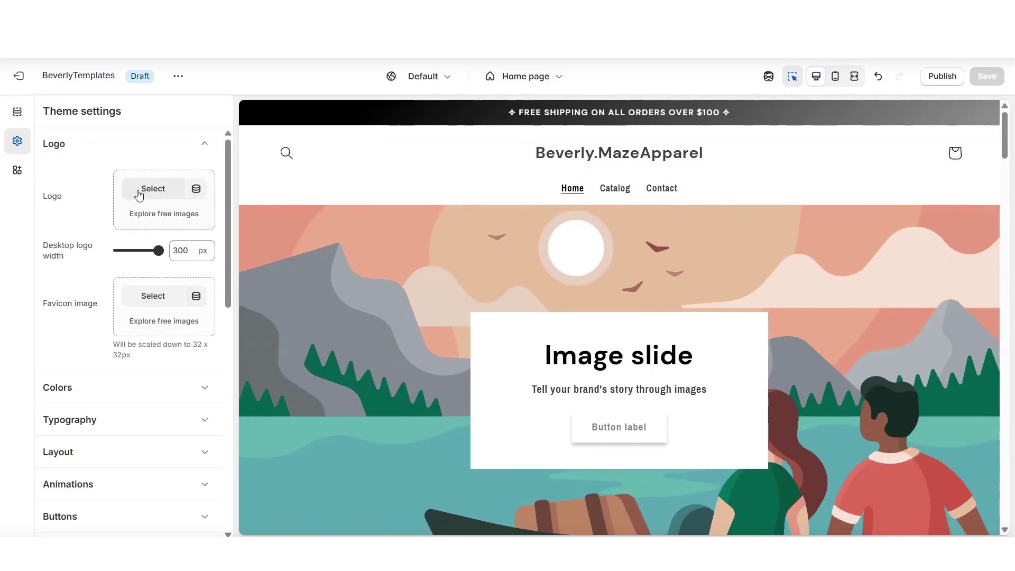
{"action": "left_click", "coordinate": [136, 193]}
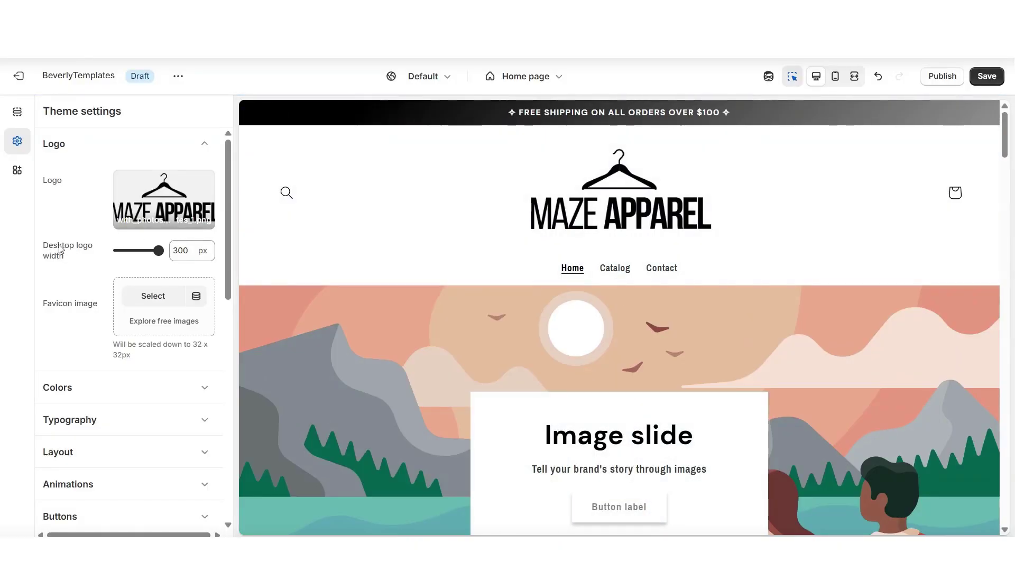
{"action": "left_click", "coordinate": [142, 250]}
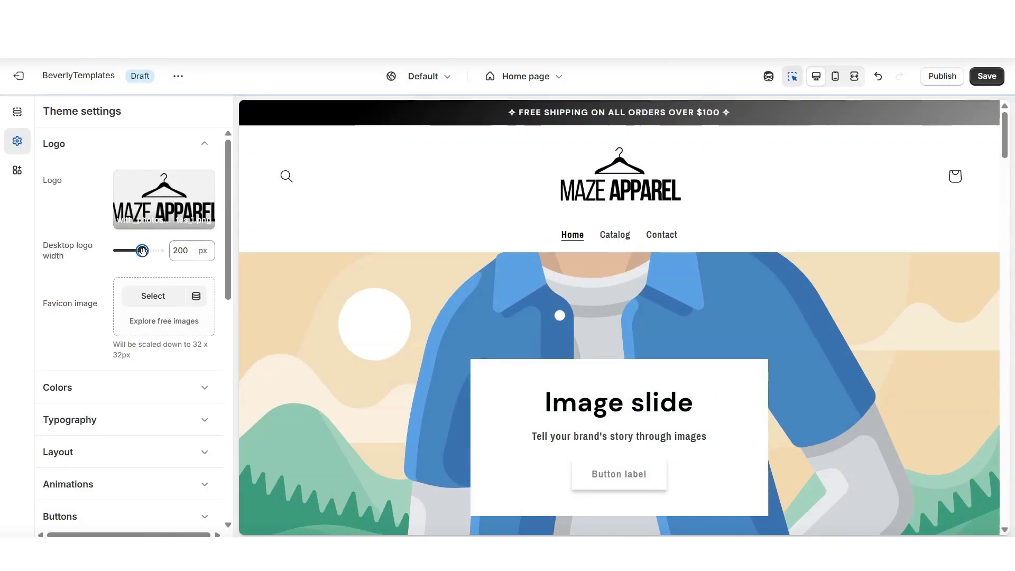
- Review the draft home page in the full-width preview, from the slideshow down through the collections
{"action": "key", "text": "ctrl+shift+f"}
{"action": "scroll", "coordinate": [1008, 266], "scroll_direction": "down", "scroll_amount": 15}
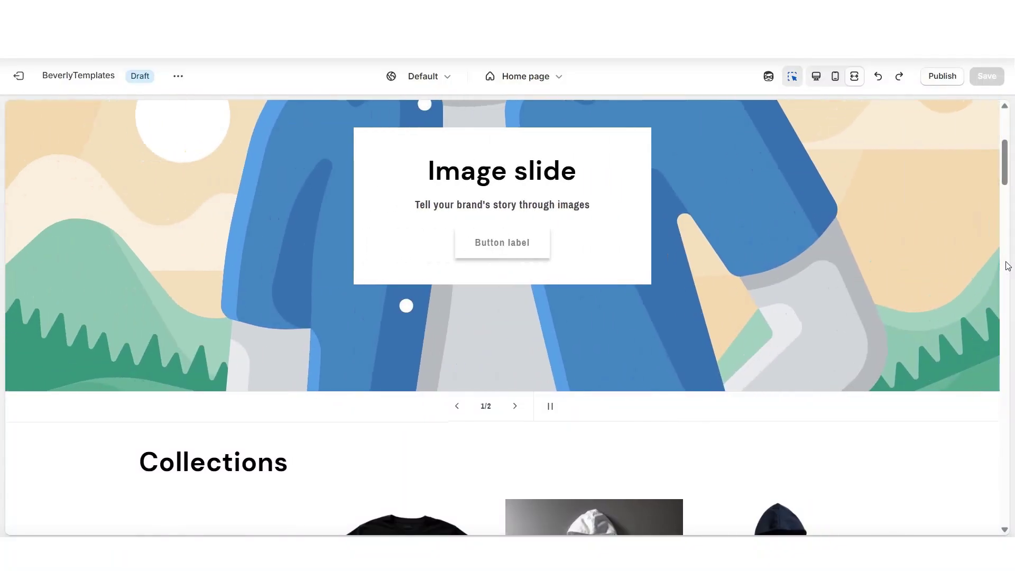
{"action": "scroll", "coordinate": [1008, 267], "scroll_direction": "down", "scroll_amount": 6}
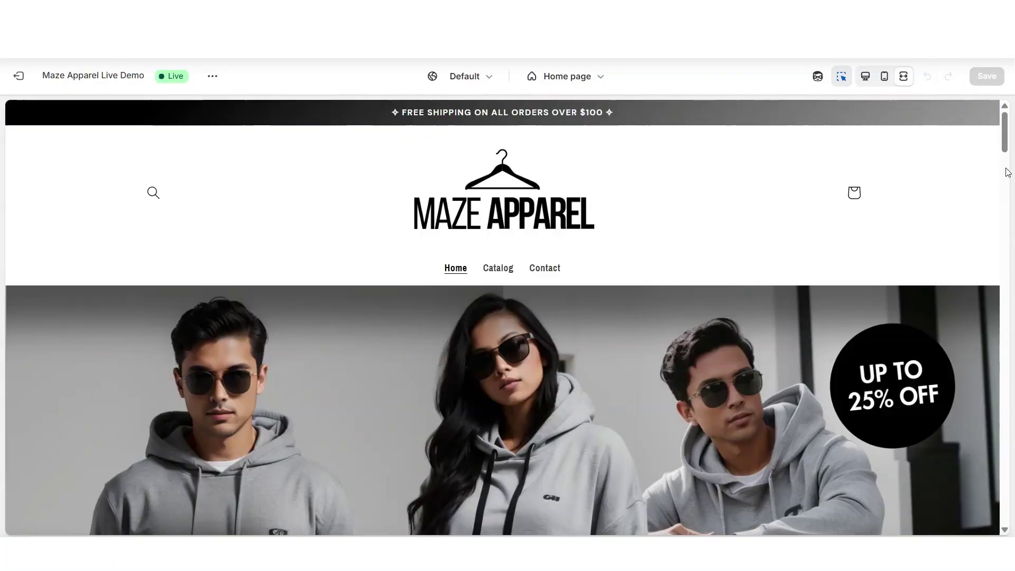
- Examine the Maze Apparel Live Demo home page from the hero slideshow down to the Instagram section
{"action": "scroll", "coordinate": [1008, 172], "scroll_direction": "down", "scroll_amount": 4}
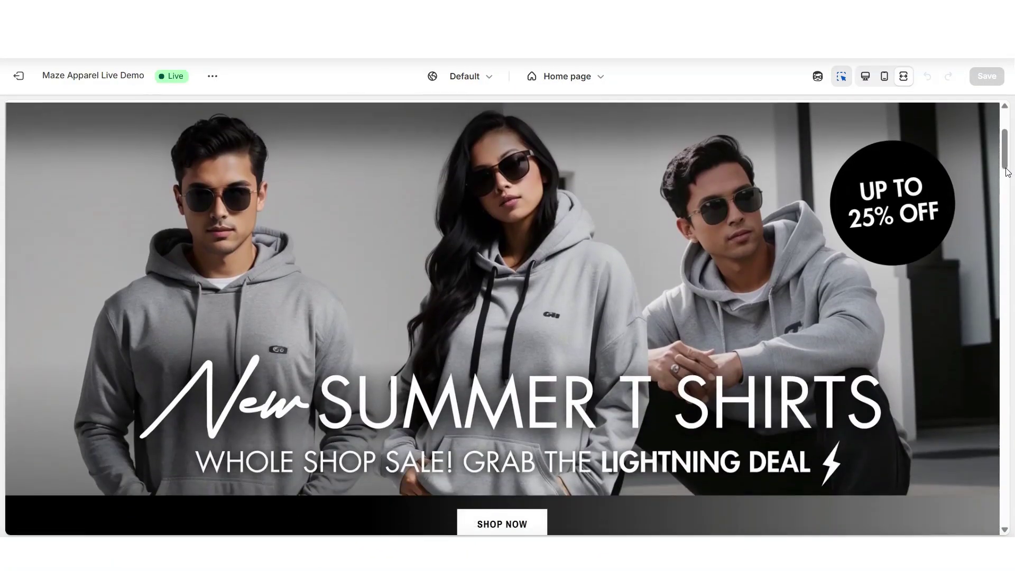
{"action": "scroll", "coordinate": [1008, 172], "scroll_direction": "down", "scroll_amount": 10}
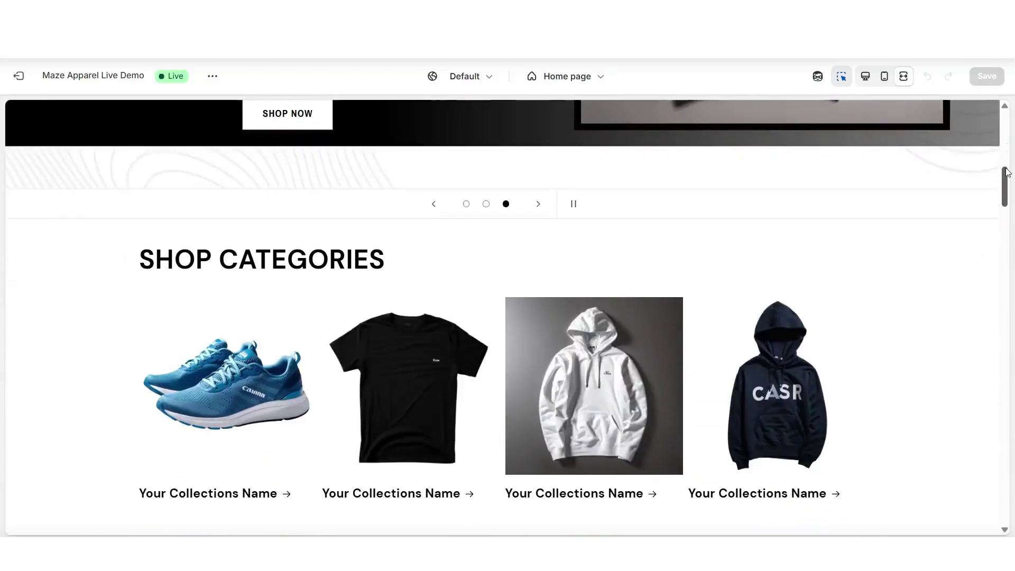
{"action": "scroll", "coordinate": [1008, 172], "scroll_direction": "down", "scroll_amount": 15}
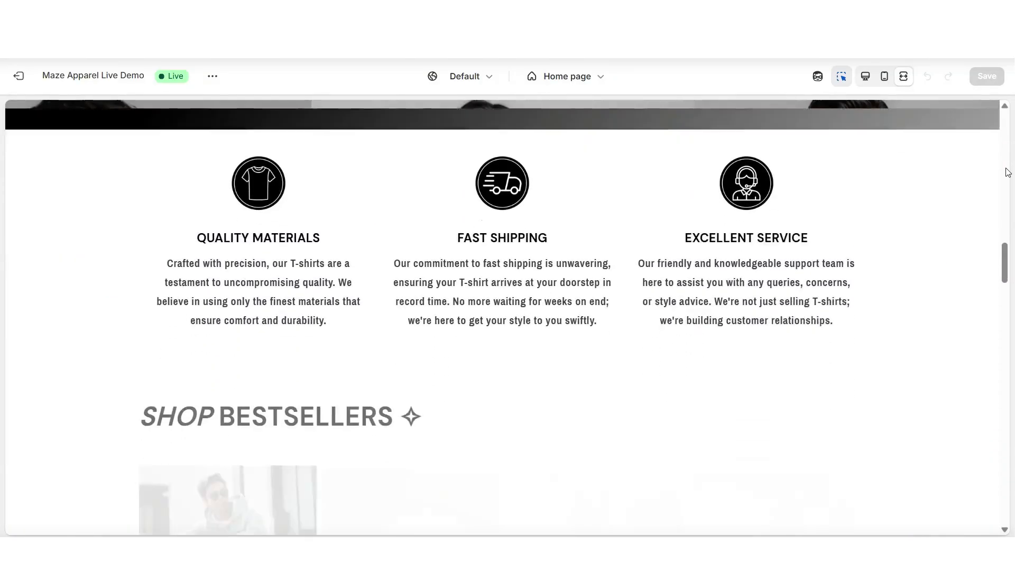
{"action": "scroll", "coordinate": [1008, 172], "scroll_direction": "down", "scroll_amount": 6}
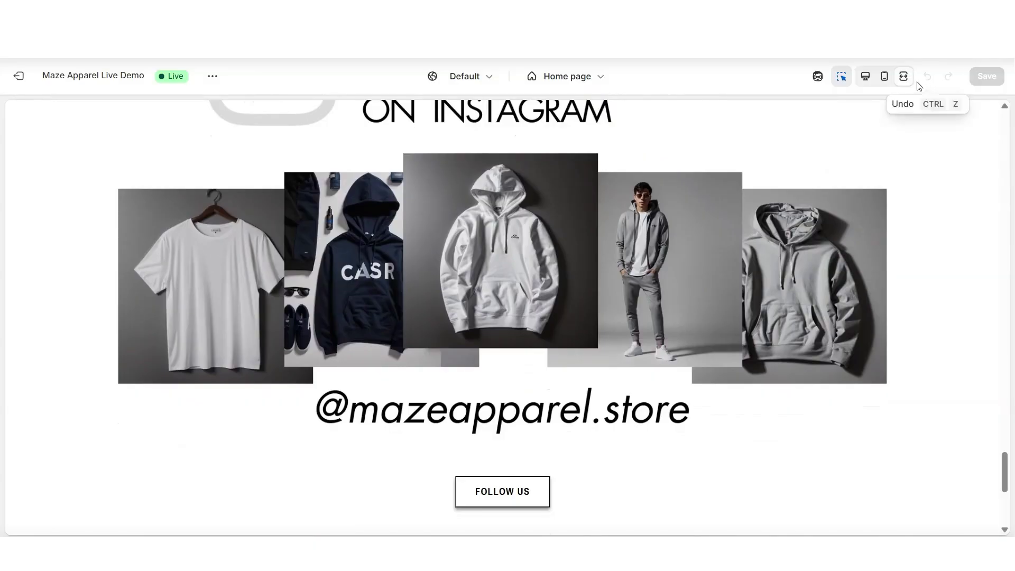
- Check the live demo's home page in the mobile preview, and return to the full-width preview to view the Shop Bestsellers section
{"action": "left_click", "coordinate": [885, 78]}
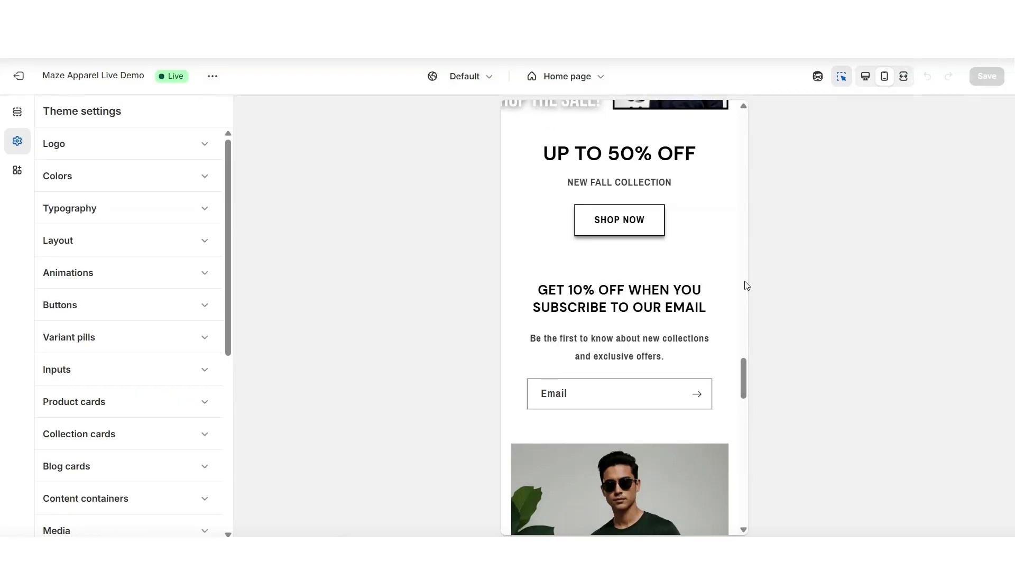
{"action": "scroll", "coordinate": [746, 285], "scroll_direction": "up", "scroll_amount": 5}
{"action": "left_click", "coordinate": [904, 76]}
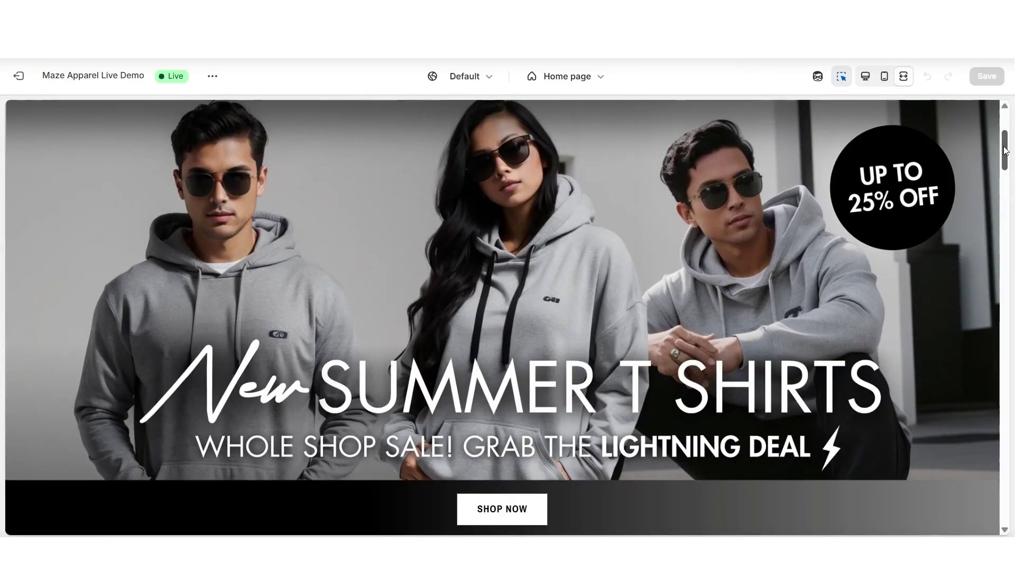
{"action": "scroll", "coordinate": [1005, 150], "scroll_direction": "down", "scroll_amount": 3}
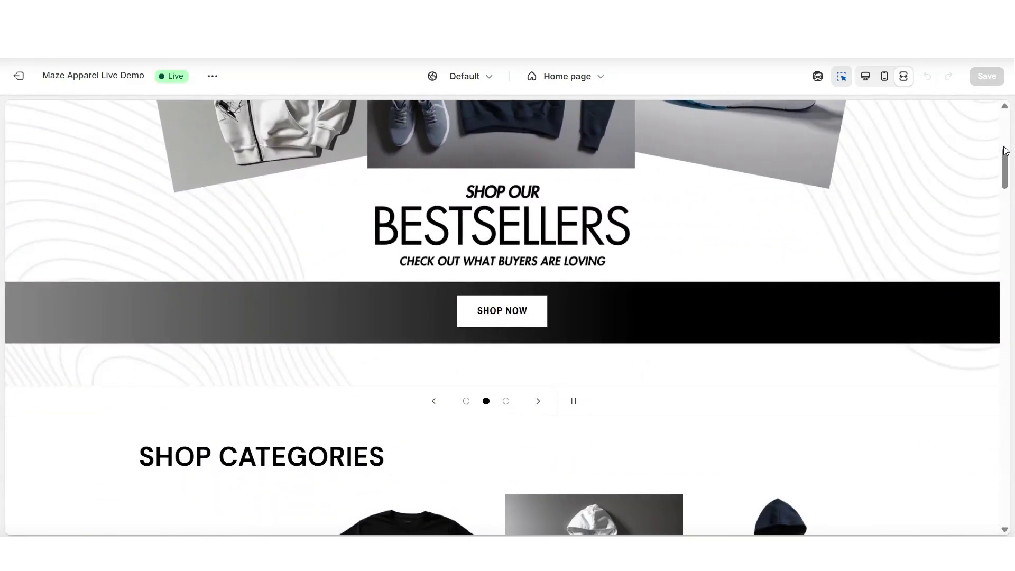
{"action": "scroll", "coordinate": [1005, 150], "scroll_direction": "down", "scroll_amount": 2}
{"action": "scroll", "coordinate": [1005, 150], "scroll_direction": "down", "scroll_amount": 8}
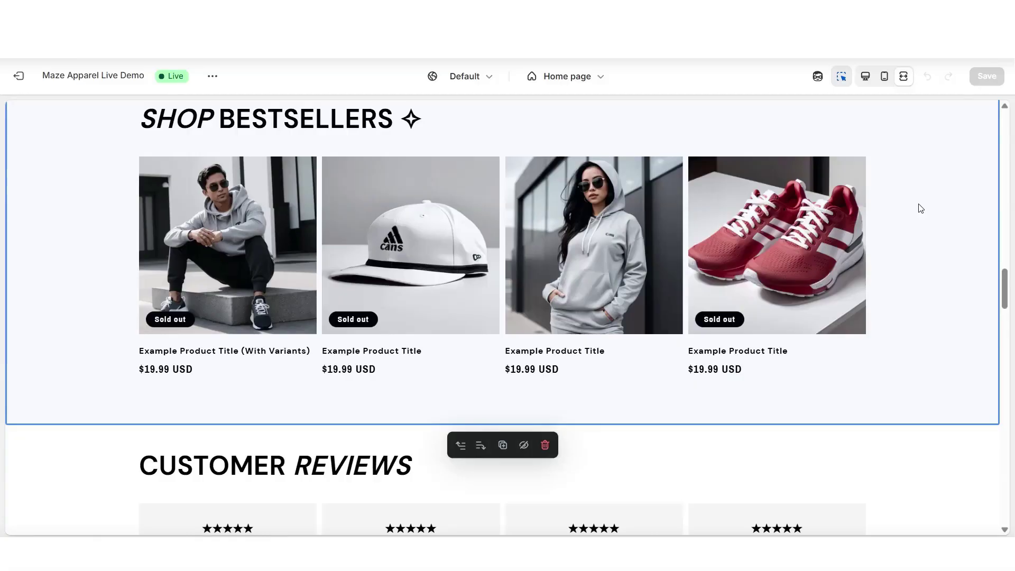
- Open the red sneakers product from Shop Bestsellers and read its product page description and features list
{"action": "left_click", "coordinate": [790, 273]}
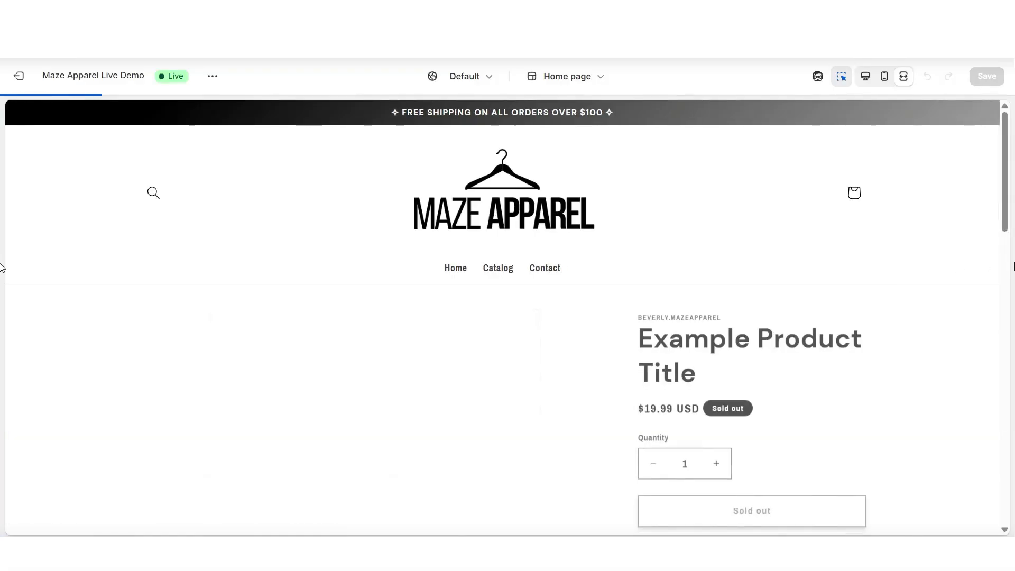
{"action": "scroll", "coordinate": [1008, 278], "scroll_direction": "down", "scroll_amount": 1}
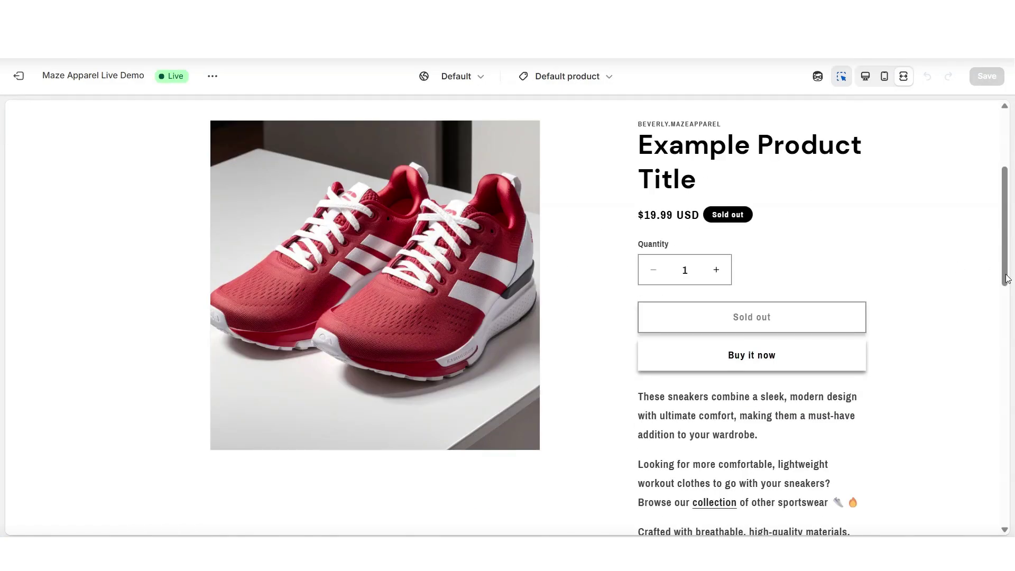
{"action": "scroll", "coordinate": [1008, 279], "scroll_direction": "down", "scroll_amount": 3}
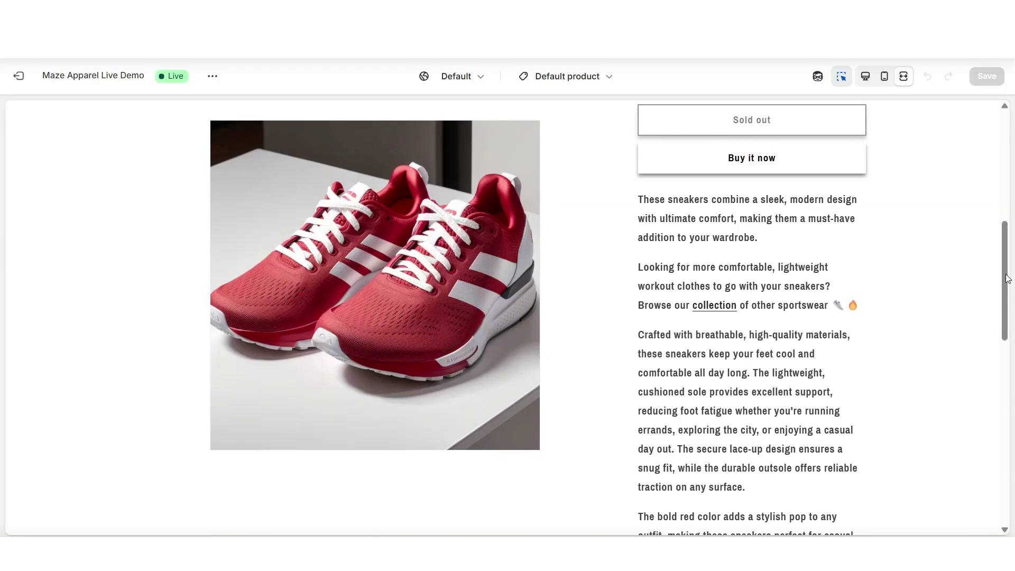
{"action": "scroll", "coordinate": [1008, 279], "scroll_direction": "down", "scroll_amount": 2}
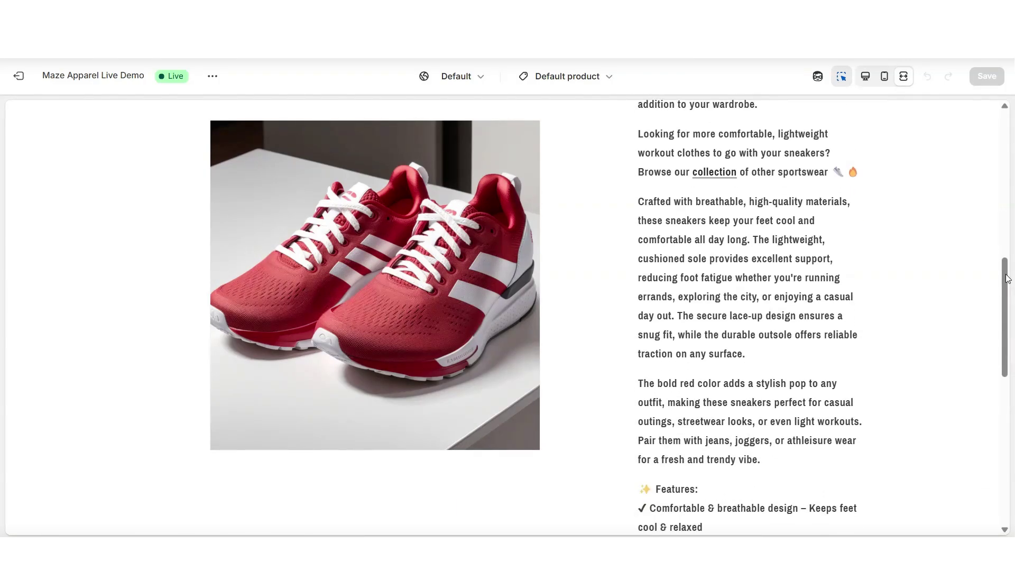
{"action": "scroll", "coordinate": [1008, 279], "scroll_direction": "down", "scroll_amount": 1}
{"action": "scroll", "coordinate": [1008, 279], "scroll_direction": "down", "scroll_amount": 1}
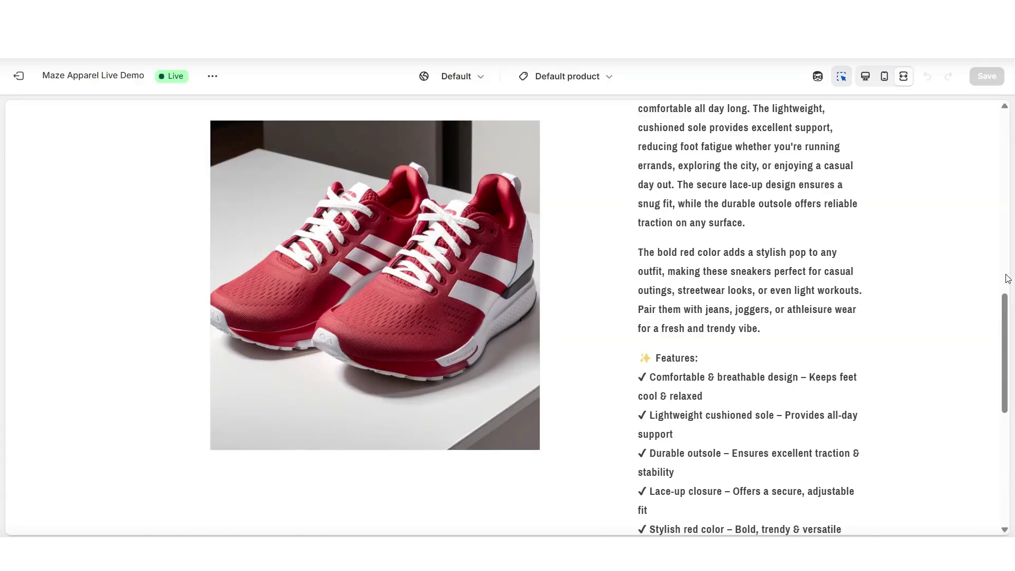
{"action": "scroll", "coordinate": [1008, 279], "scroll_direction": "down", "scroll_amount": 4}
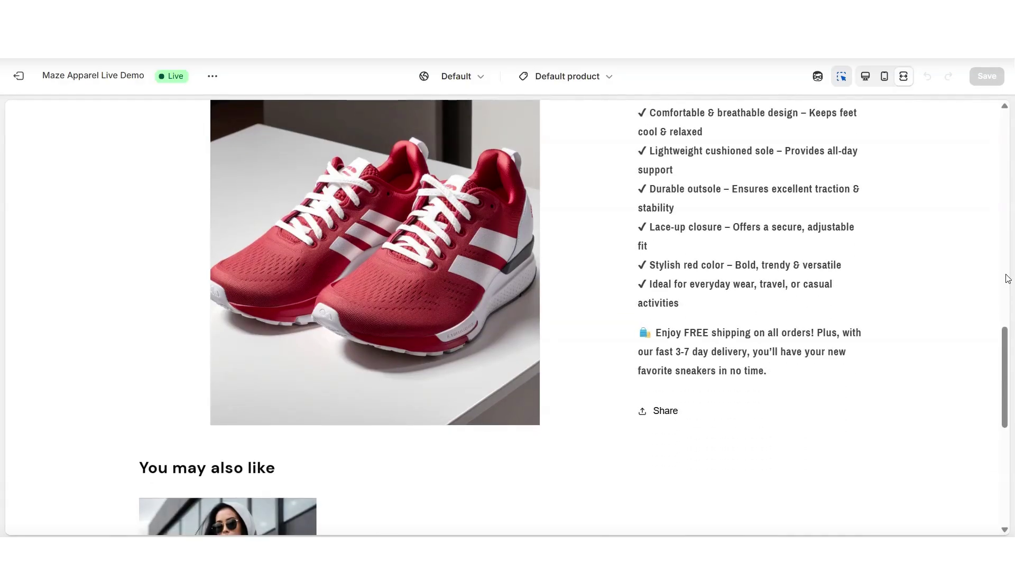
{"action": "scroll", "coordinate": [1008, 278], "scroll_direction": "up", "scroll_amount": 3}
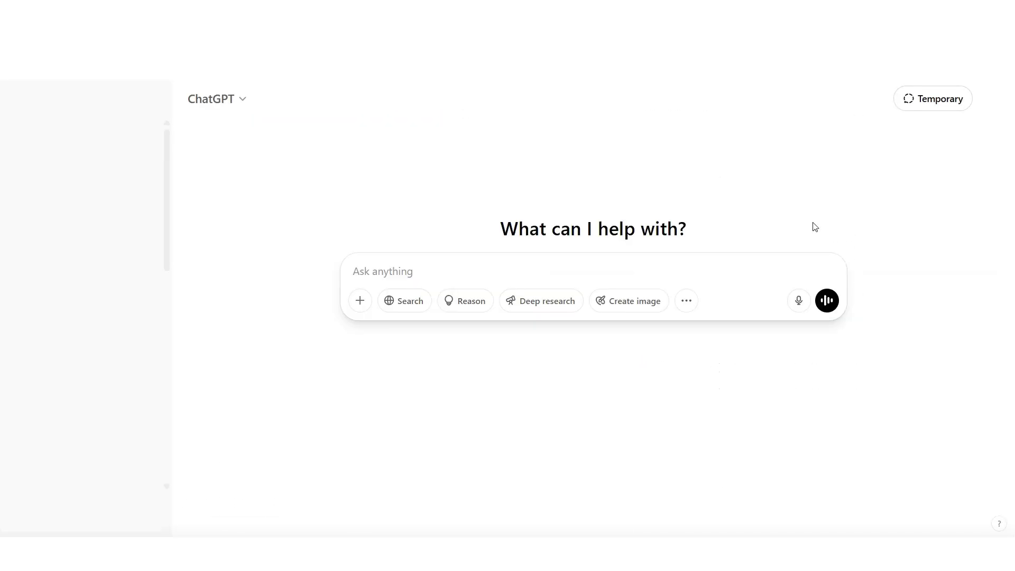
- In a new ChatGPT chat, request a detailed, professional product description for lightweight, UV-protection sunglasses for daily use with 3-7 days shipping
{"action": "right_click", "coordinate": [398, 272]}
{"action": "left_click", "coordinate": [426, 388]}
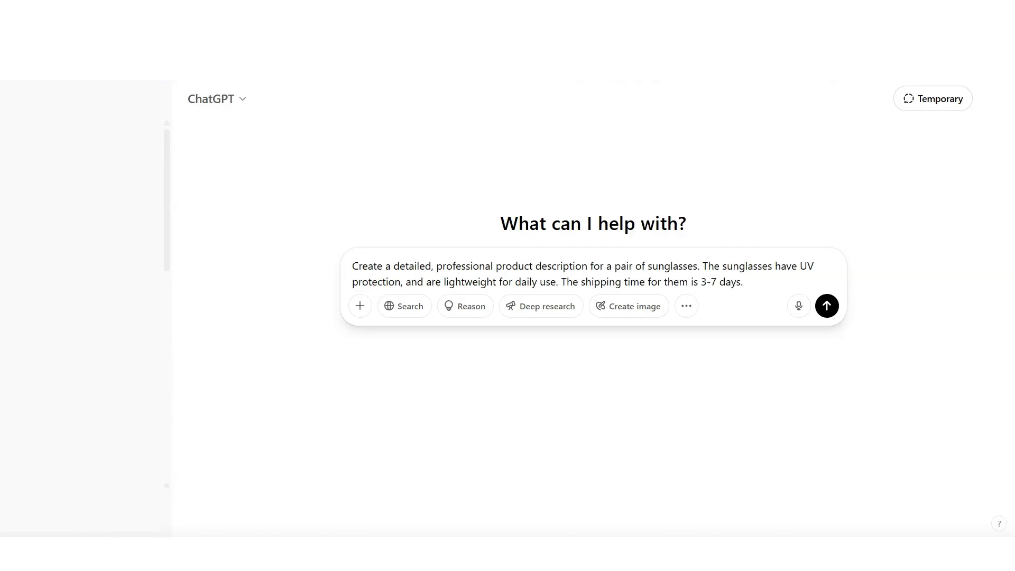
{"action": "left_click", "coordinate": [827, 306]}
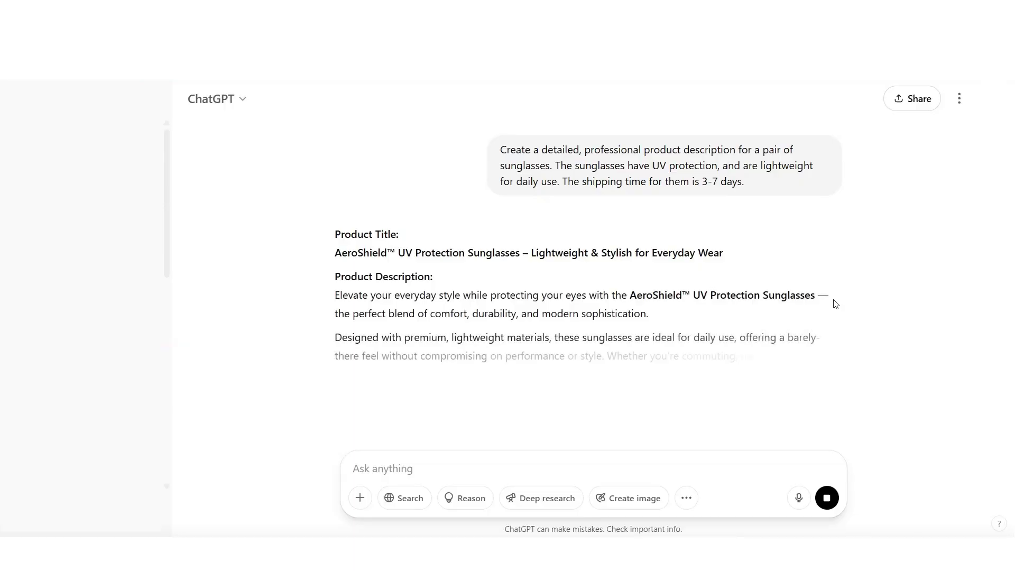
{"action": "scroll", "coordinate": [813, 291], "scroll_direction": "down", "scroll_amount": 1}
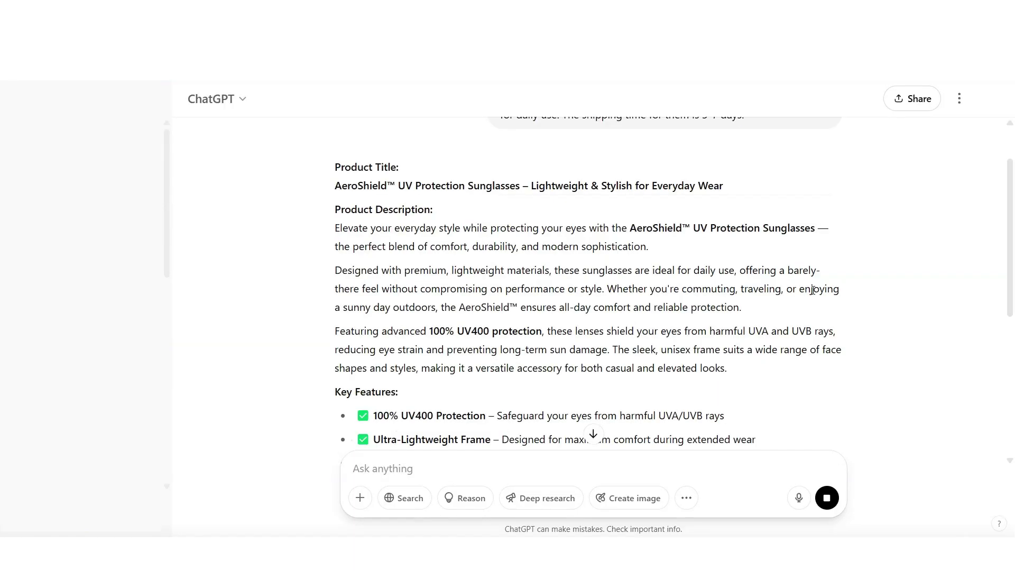
- Copy ChatGPT's sunglasses product description, from the opening description paragraph to the closing line after Shipping & Delivery
{"action": "scroll", "coordinate": [813, 291], "scroll_direction": "down", "scroll_amount": 3}
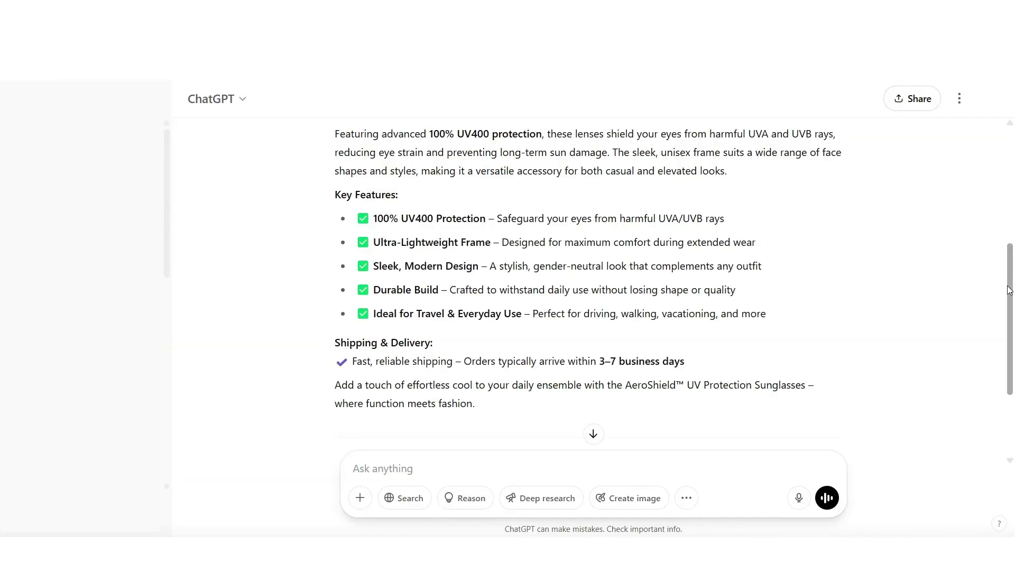
{"action": "scroll", "coordinate": [1010, 289], "scroll_direction": "up", "scroll_amount": 2}
{"action": "left_click_drag", "start_coordinate": [335, 162], "coordinate": [474, 331]}
{"action": "right_click", "coordinate": [458, 324]}
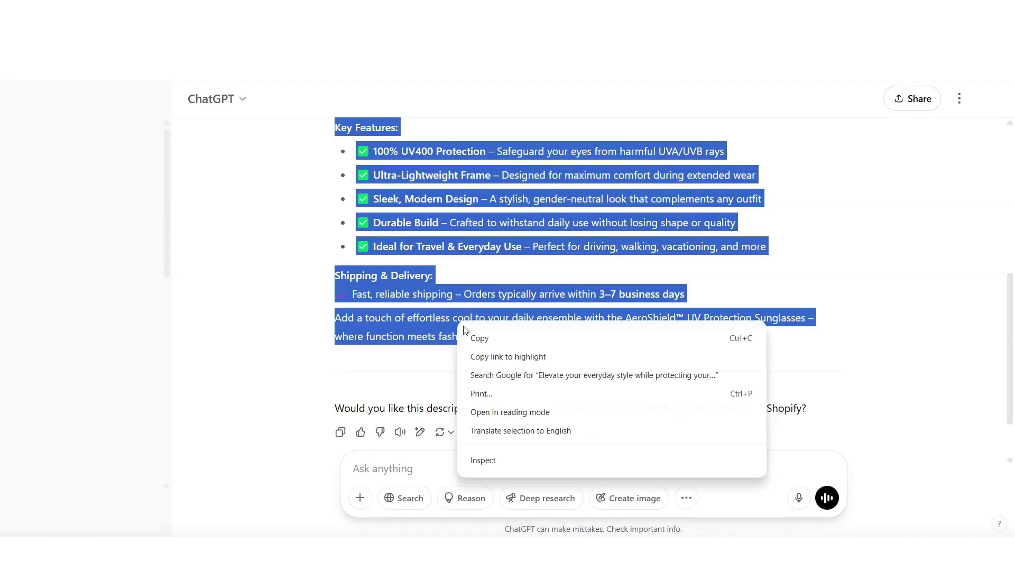
{"action": "left_click", "coordinate": [479, 337]}
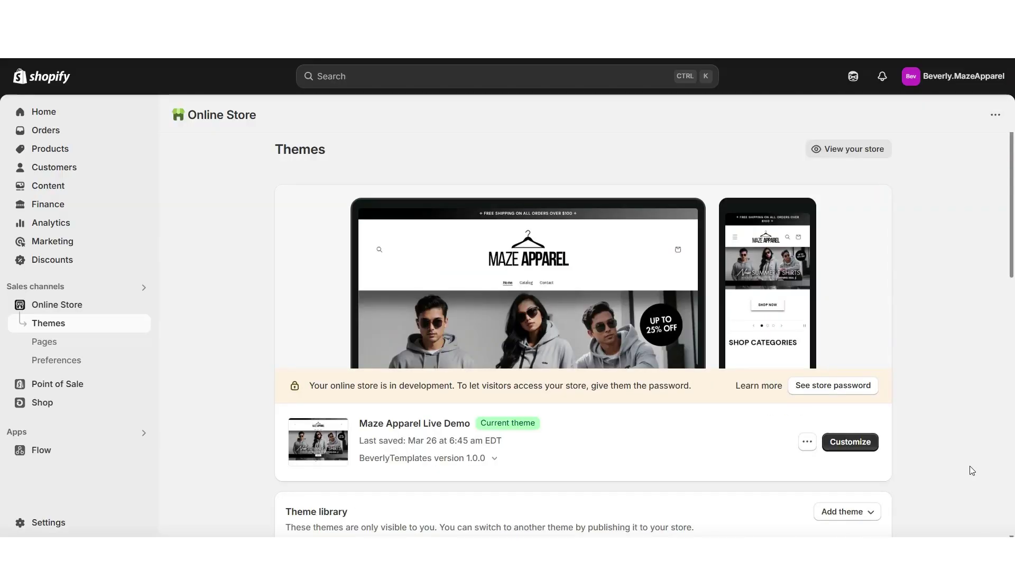
- Switch to Shopify, open the sunglasses product from the product list, and paste the copied text as its description
{"action": "left_click", "coordinate": [49, 154]}
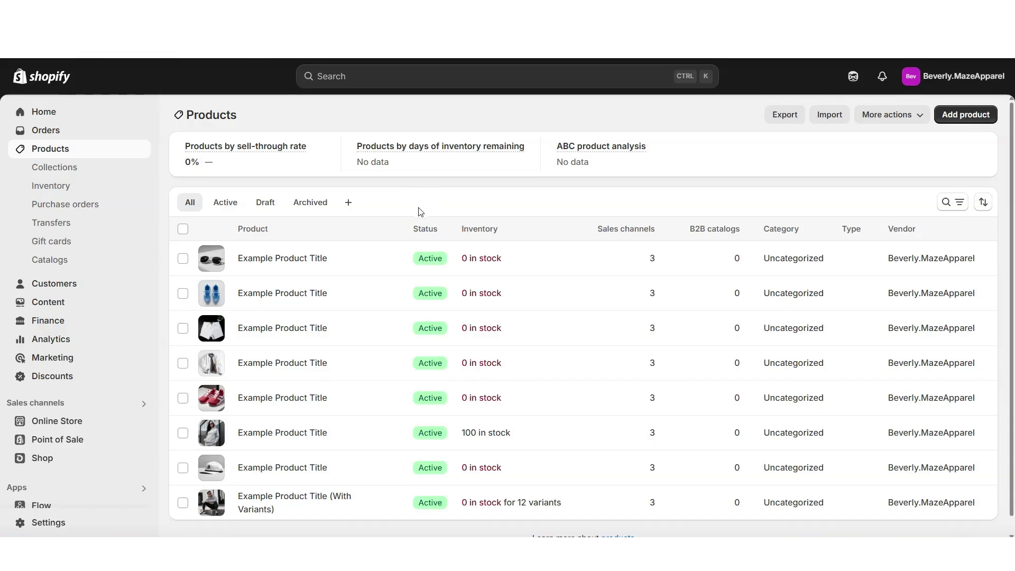
{"action": "left_click", "coordinate": [252, 259]}
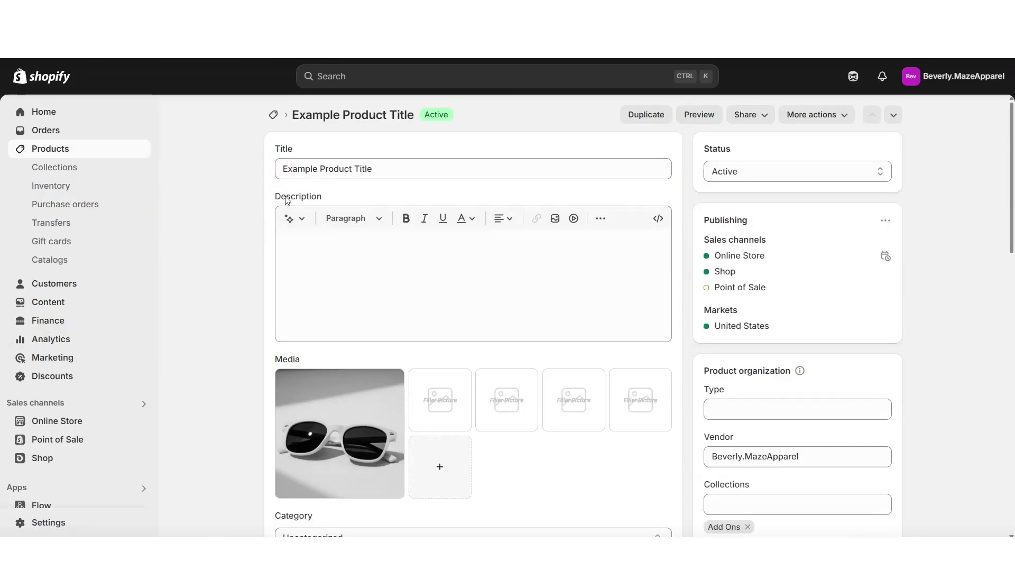
{"action": "left_click", "coordinate": [369, 252]}
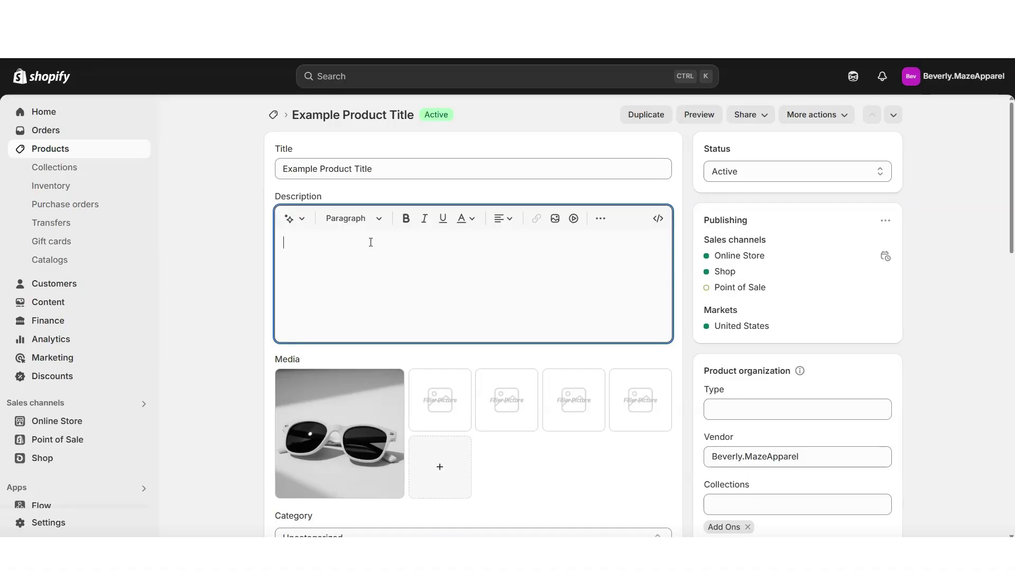
{"action": "right_click", "coordinate": [296, 248]}
{"action": "left_click", "coordinate": [339, 389]}
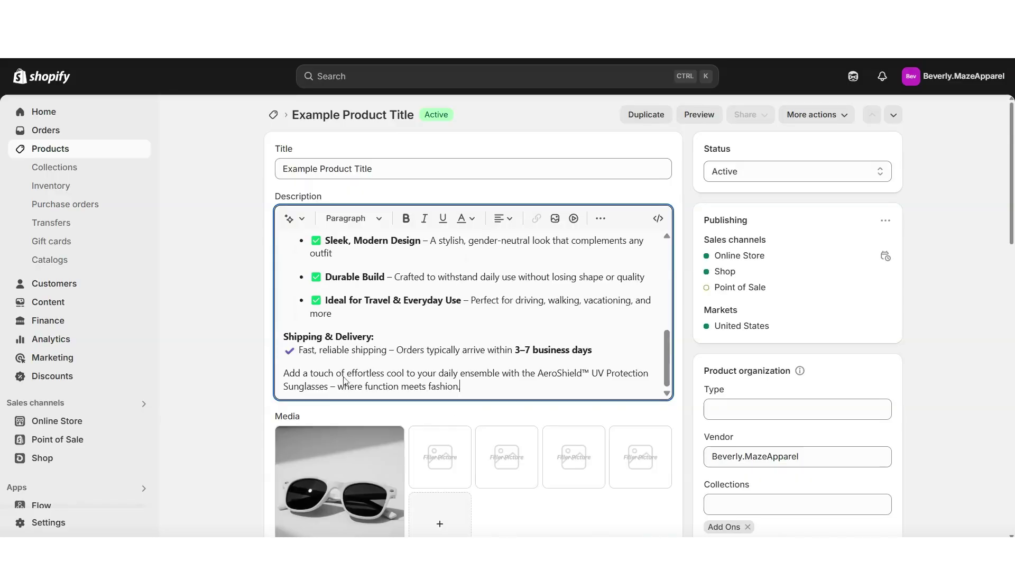
{"action": "left_click", "coordinate": [215, 304]}
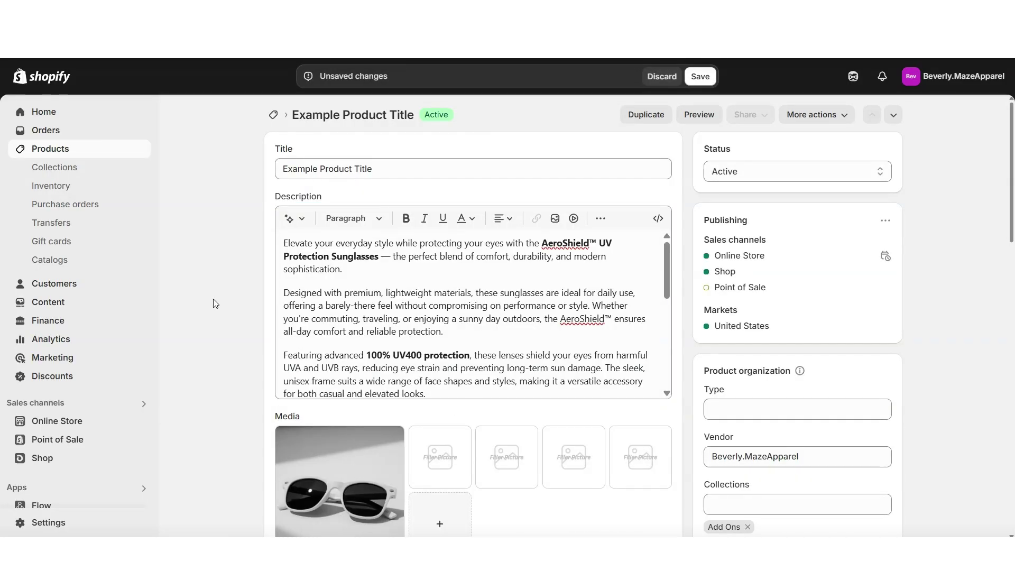
- Review the pasted sunglasses description from the opening paragraph to the Key Features list
{"action": "left_click", "coordinate": [628, 319]}
{"action": "scroll", "coordinate": [651, 296], "scroll_direction": "down", "scroll_amount": 1}
{"action": "scroll", "coordinate": [661, 281], "scroll_direction": "up", "scroll_amount": 1}
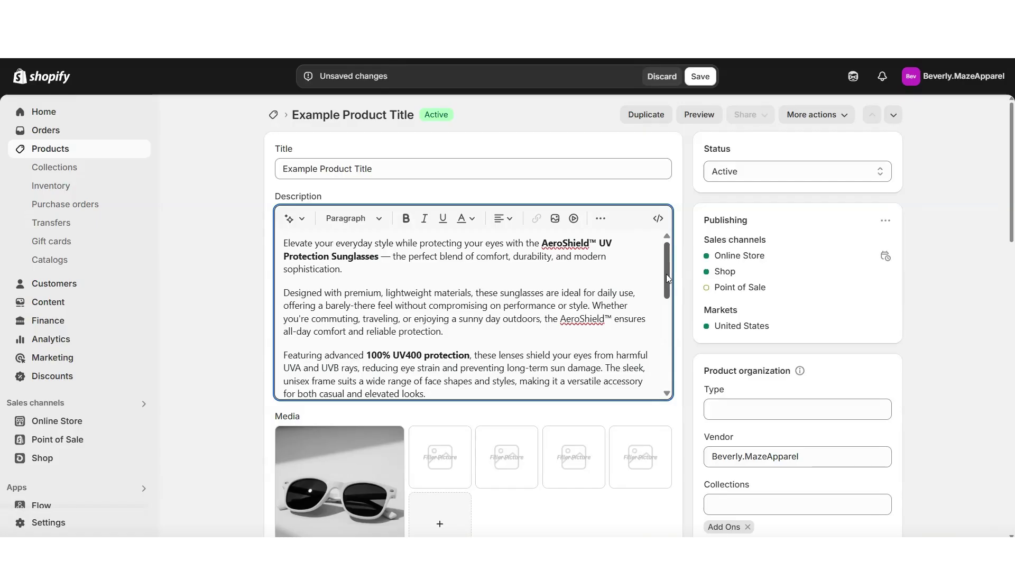
{"action": "scroll", "coordinate": [666, 274], "scroll_direction": "down", "scroll_amount": 1}
{"action": "scroll", "coordinate": [667, 274], "scroll_direction": "up", "scroll_amount": 1}
{"action": "left_click", "coordinate": [348, 275]}
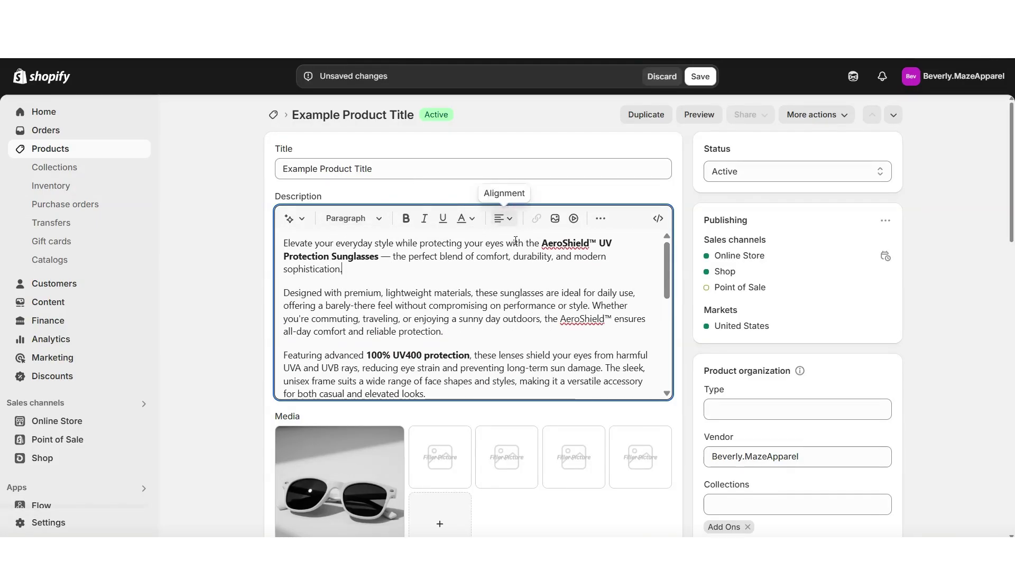
{"action": "scroll", "coordinate": [356, 281], "scroll_direction": "down", "scroll_amount": 1}
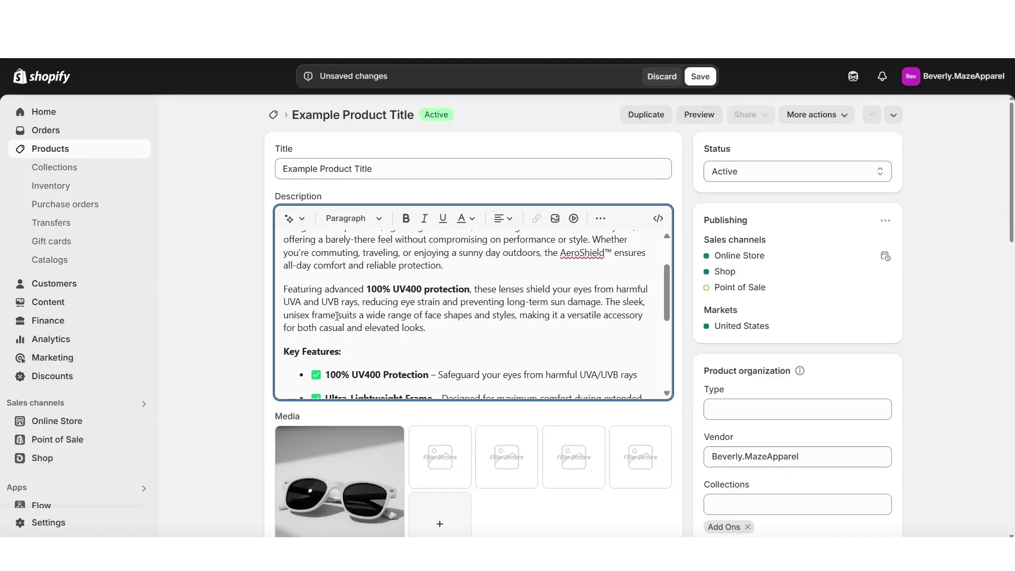
{"action": "scroll", "coordinate": [307, 313], "scroll_direction": "up", "scroll_amount": 1}
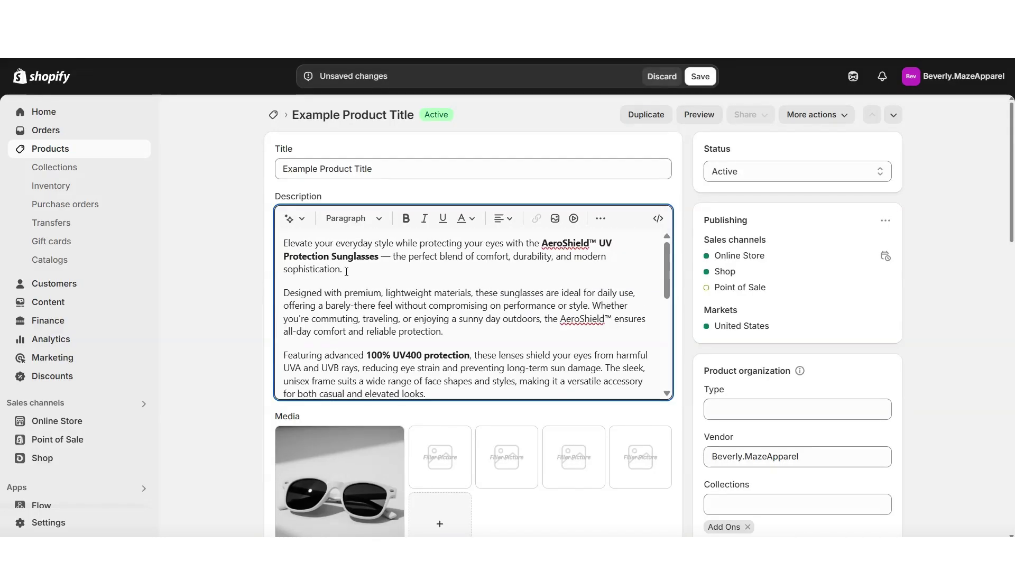
- Format the opening paragraph of the sunglasses description as Heading 3
{"action": "left_click_drag", "start_coordinate": [343, 269], "coordinate": [284, 243]}
{"action": "key", "text": "alt+shift+3"}
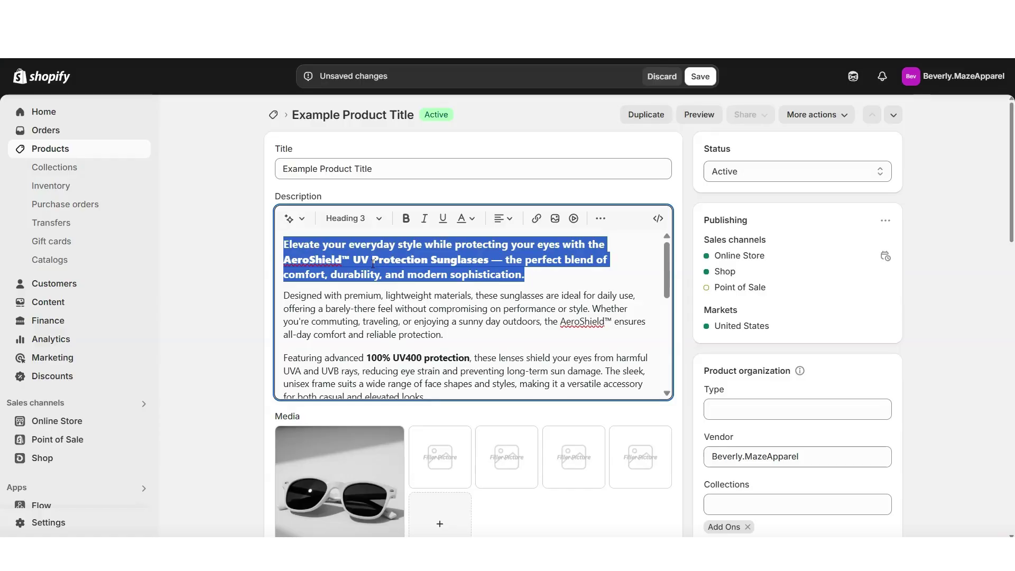
{"action": "left_click", "coordinate": [462, 221]}
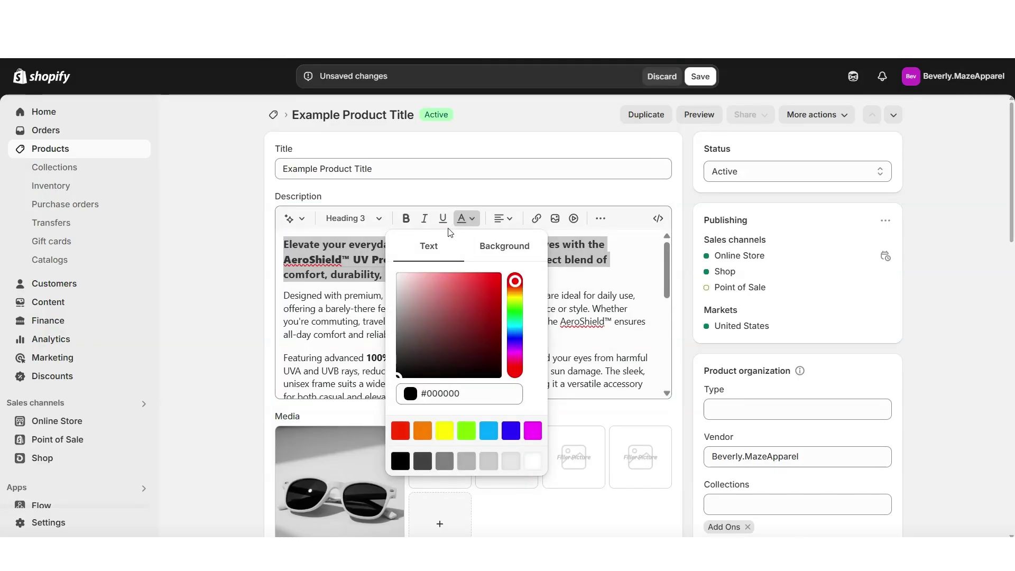
{"action": "left_click", "coordinate": [423, 295]}
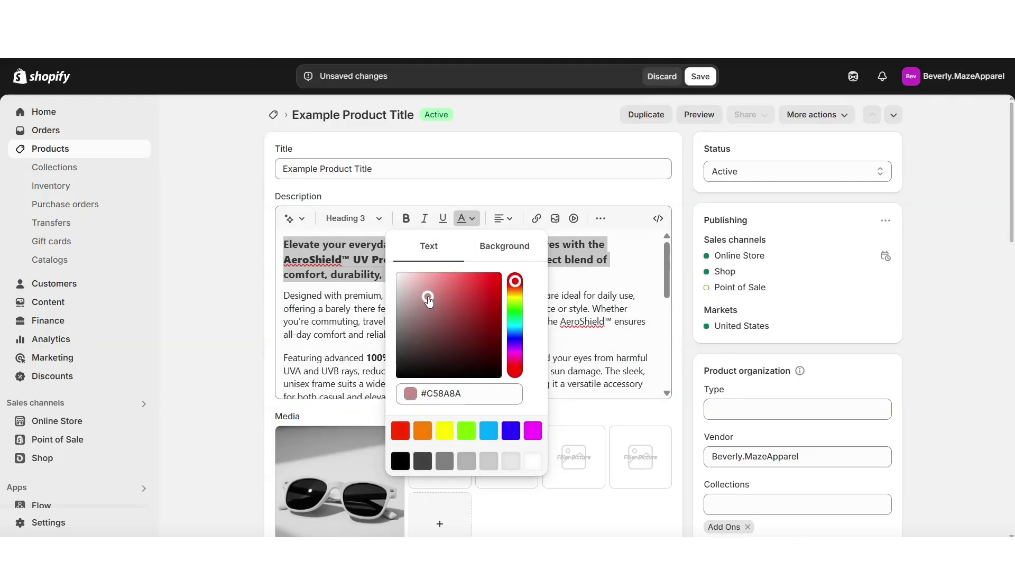
{"action": "left_click", "coordinate": [446, 248]}
{"action": "left_click", "coordinate": [484, 247]}
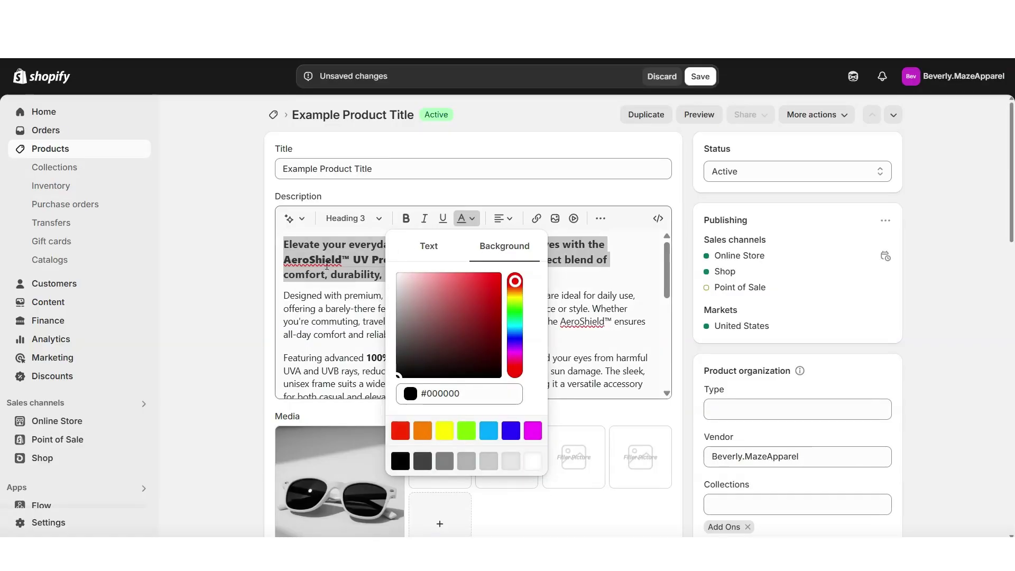
{"action": "key", "text": "Escape"}
- Center-align the opening heading of the sunglasses description
{"action": "left_click", "coordinate": [501, 228]}
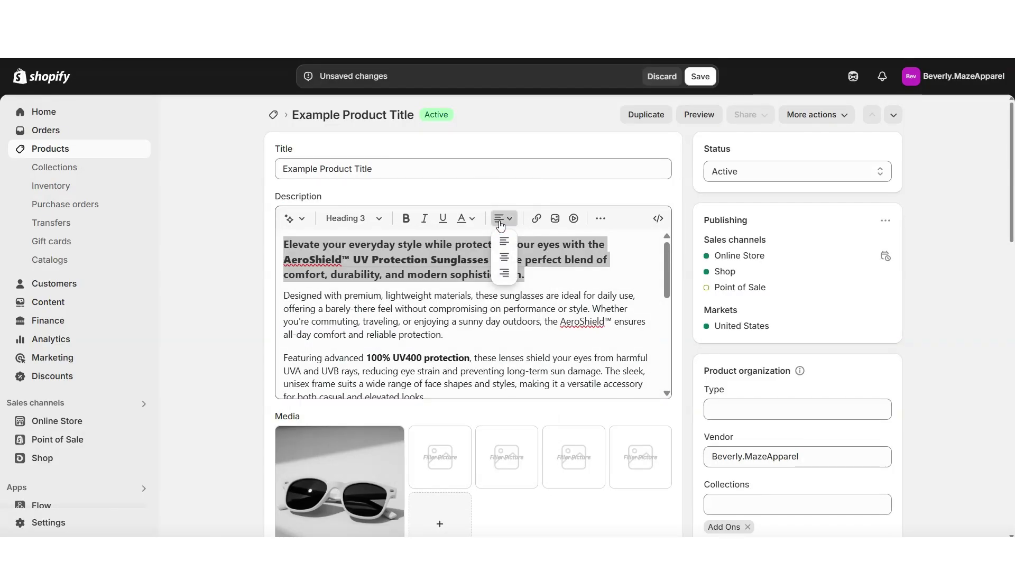
{"action": "left_click", "coordinate": [504, 256]}
{"action": "scroll", "coordinate": [449, 328], "scroll_direction": "down", "scroll_amount": 10}
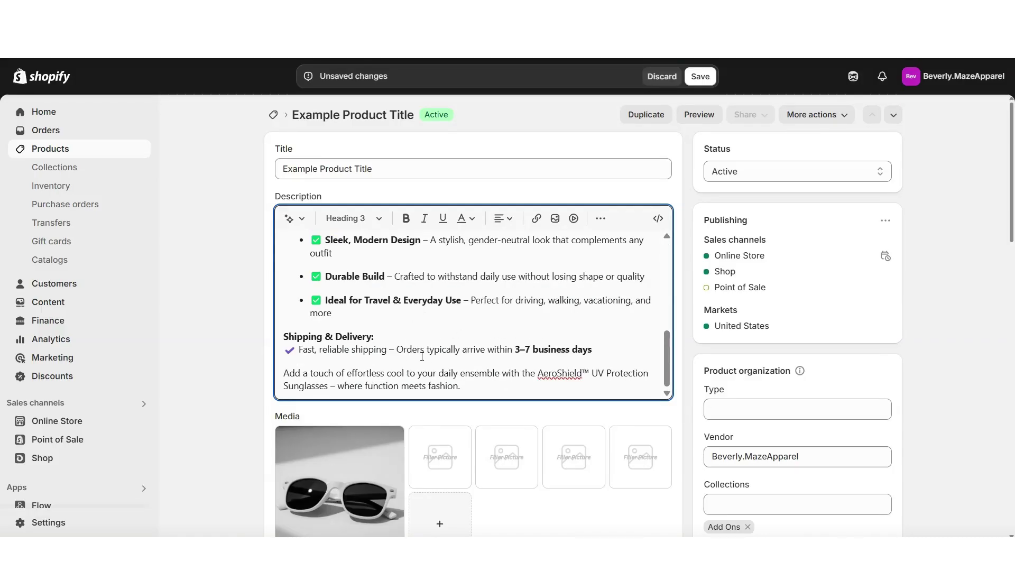
{"action": "left_click_drag", "start_coordinate": [592, 350], "coordinate": [284, 351]}
{"action": "left_click", "coordinate": [534, 223]}
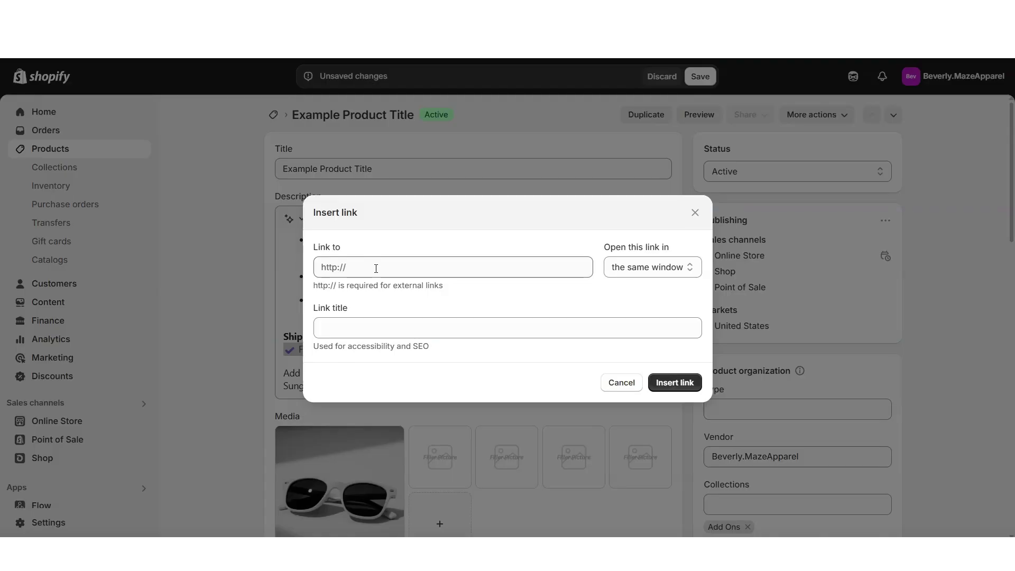
{"action": "left_click", "coordinate": [626, 271]}
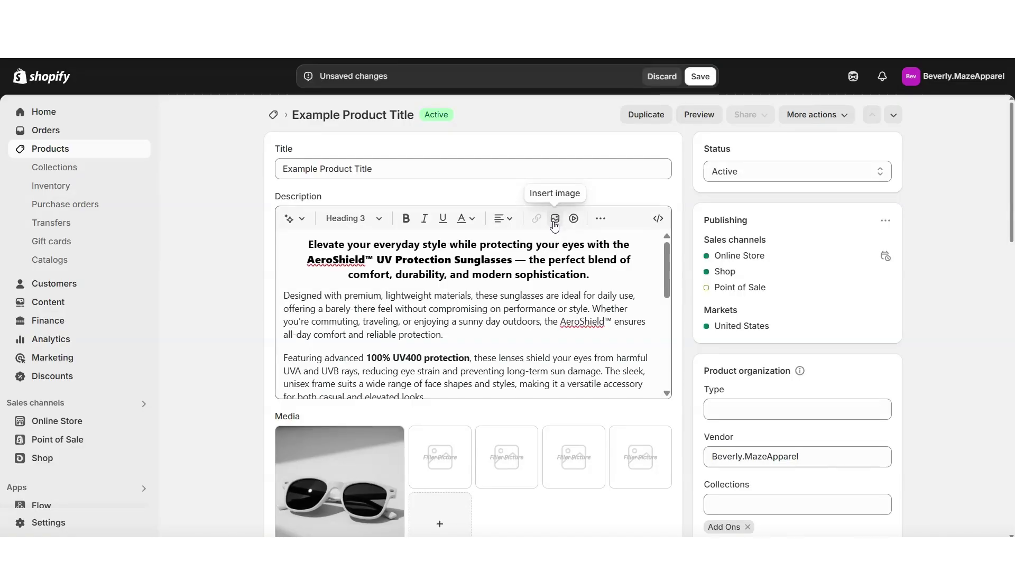
- Check the additional formatting options for the description, and save the sunglasses product
{"action": "scroll", "coordinate": [470, 317], "scroll_direction": "down", "scroll_amount": 3}
{"action": "scroll", "coordinate": [471, 317], "scroll_direction": "up", "scroll_amount": 3}
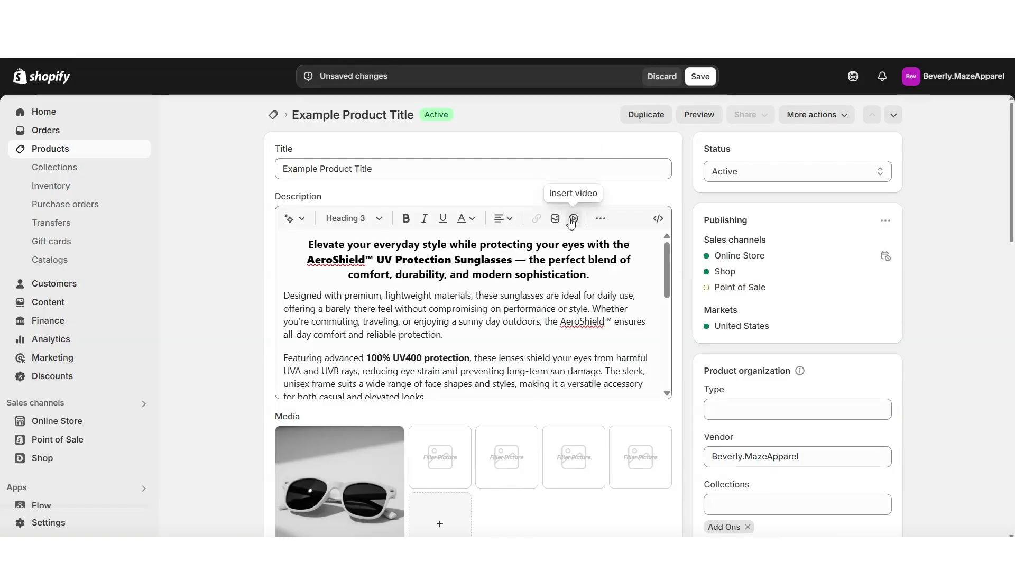
{"action": "left_click", "coordinate": [601, 220]}
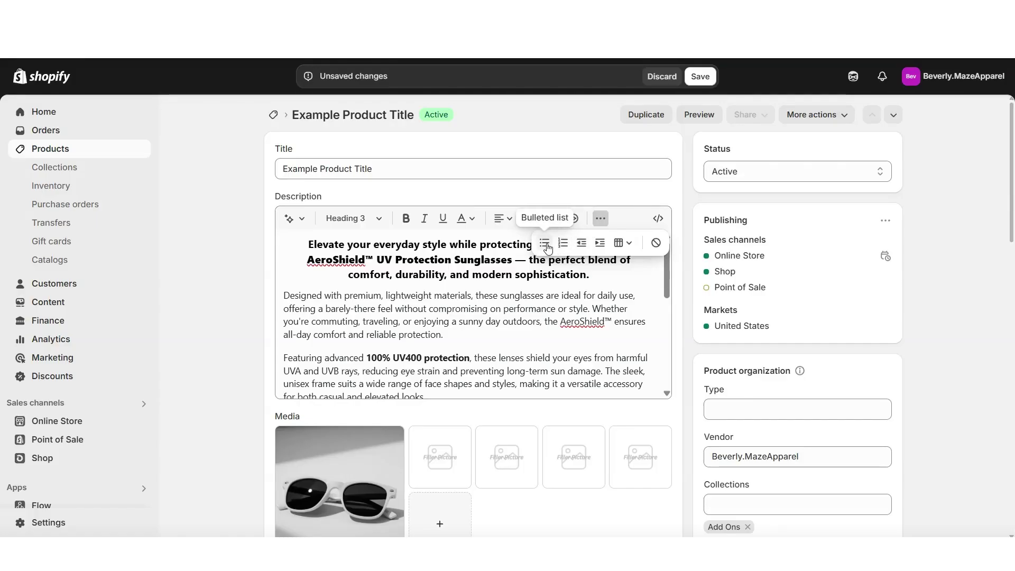
{"action": "left_click", "coordinate": [656, 243]}
{"action": "mouse_move", "coordinate": [1011, 123]}
{"action": "left_mouse_down"}
{"action": "mouse_move", "coordinate": [1011, 141]}
{"action": "mouse_move", "coordinate": [1012, 124]}
{"action": "left_mouse_up"}
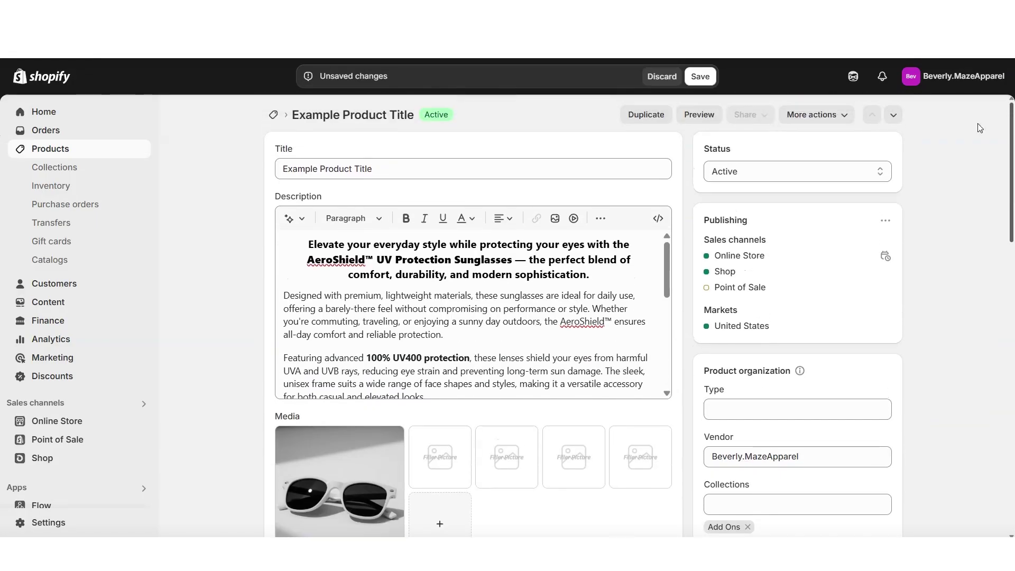
{"action": "left_click", "coordinate": [700, 77]}
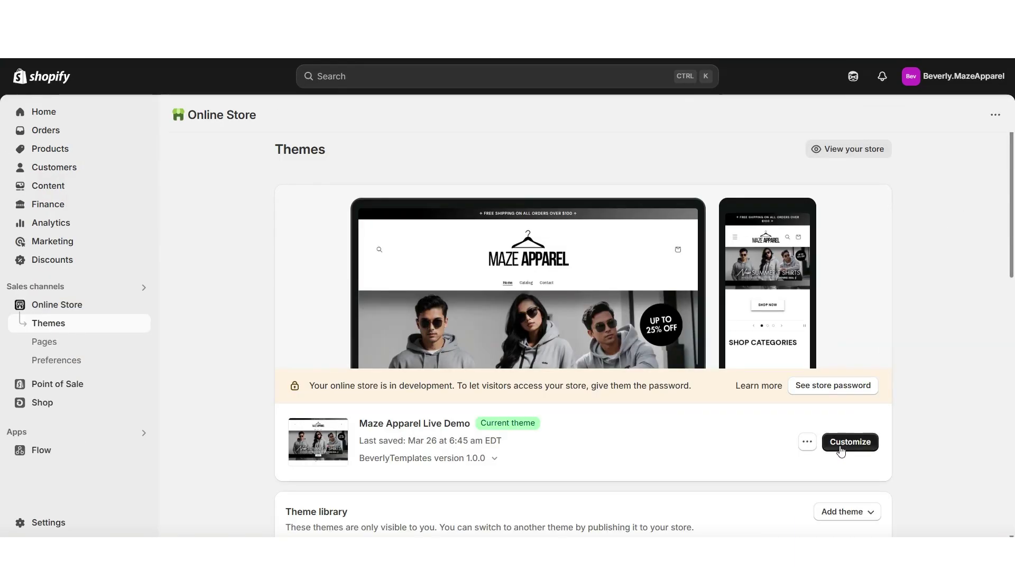
- Open the Maze Apparel Live Demo theme for customizing, and open the sunglasses product from its Catalog page
{"action": "left_click", "coordinate": [841, 450]}
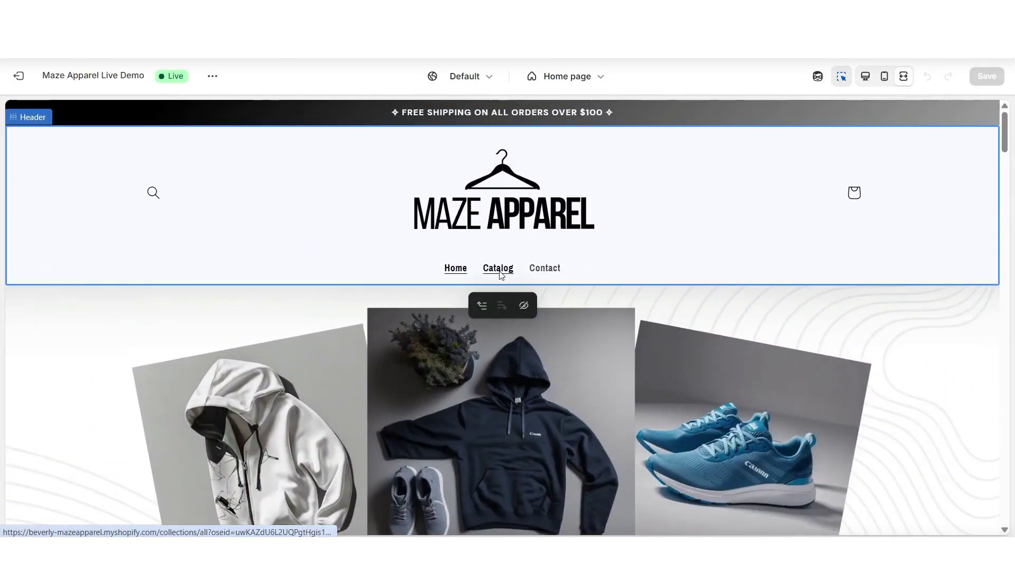
{"action": "left_click", "coordinate": [498, 269]}
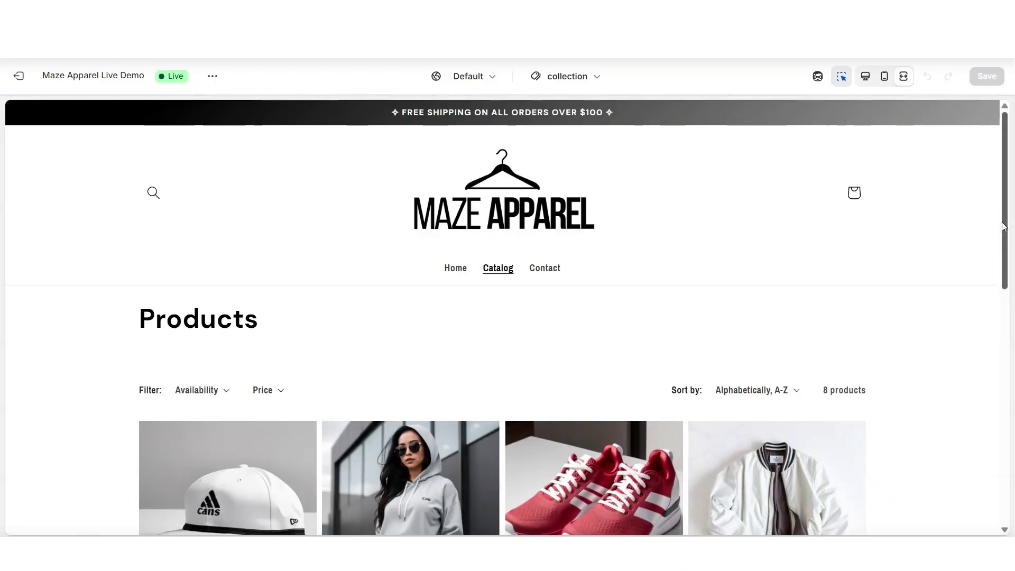
{"action": "scroll", "coordinate": [979, 227], "scroll_direction": "down", "scroll_amount": 1}
{"action": "scroll", "coordinate": [152, 213], "scroll_direction": "up", "scroll_amount": 1}
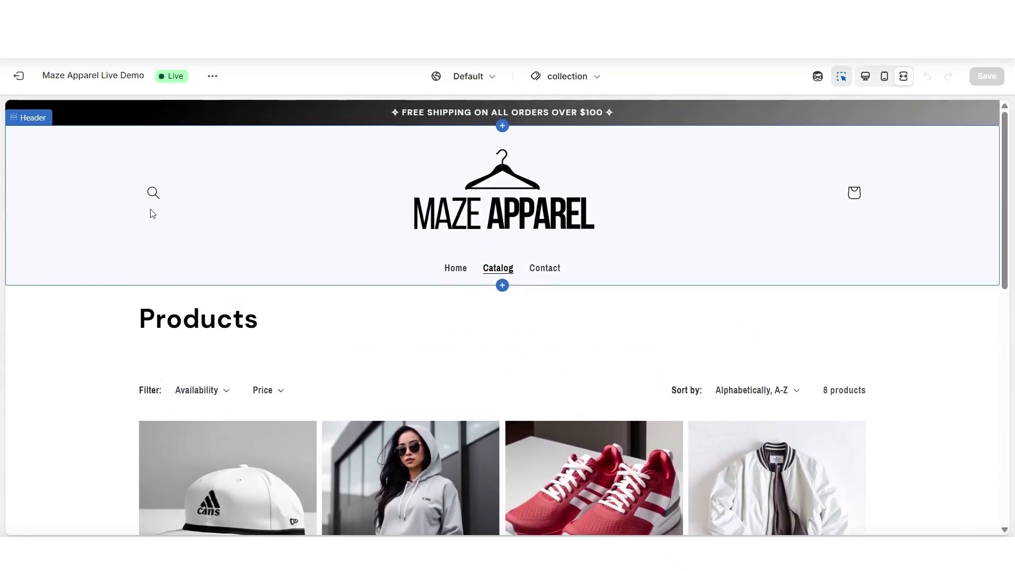
{"action": "left_click", "coordinate": [152, 194]}
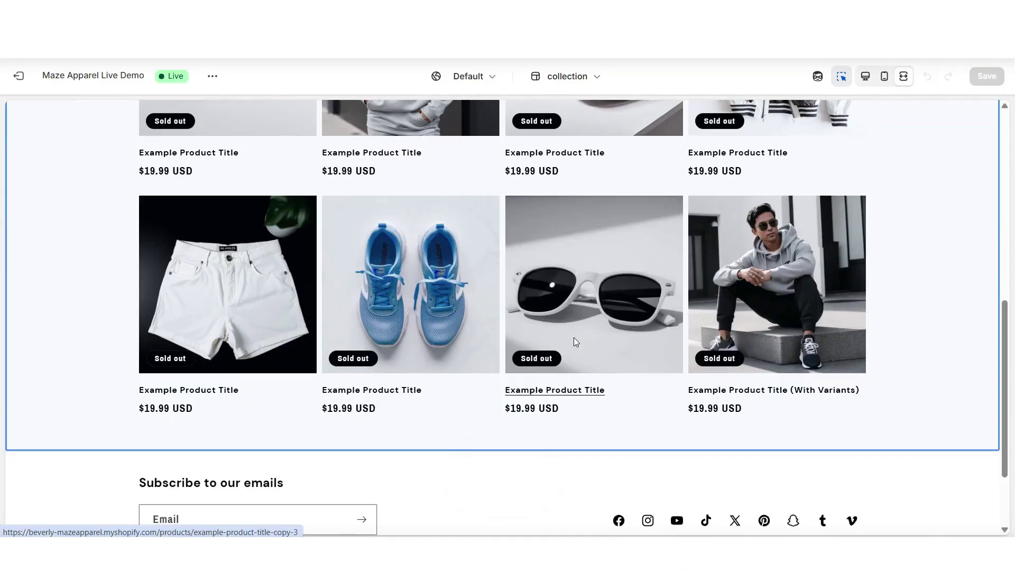
{"action": "left_click", "coordinate": [574, 343]}
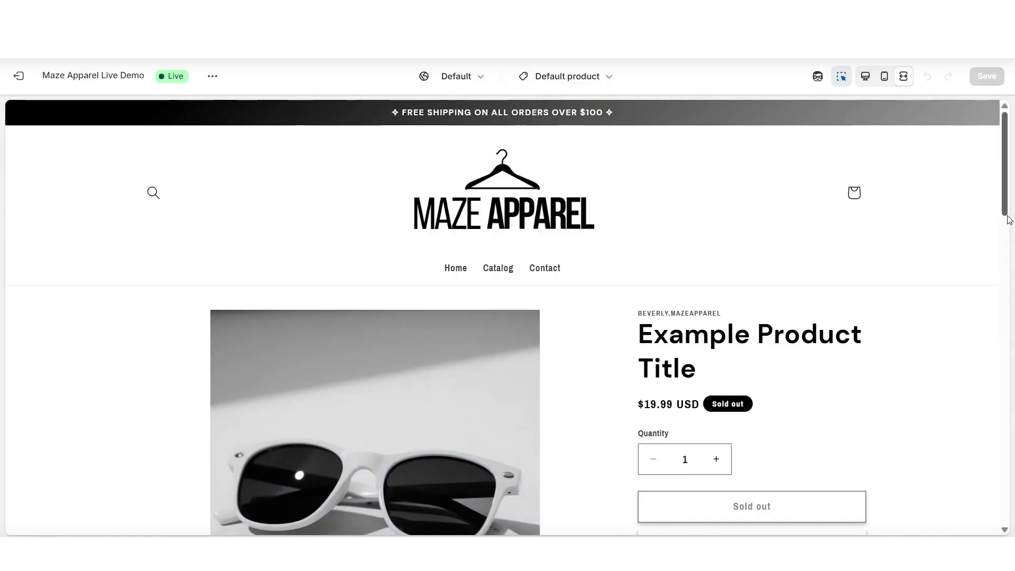
- Read the description and Key Features on the sunglasses product page in the full-width and mobile previews
{"action": "scroll", "coordinate": [1009, 220], "scroll_direction": "down", "scroll_amount": 10}
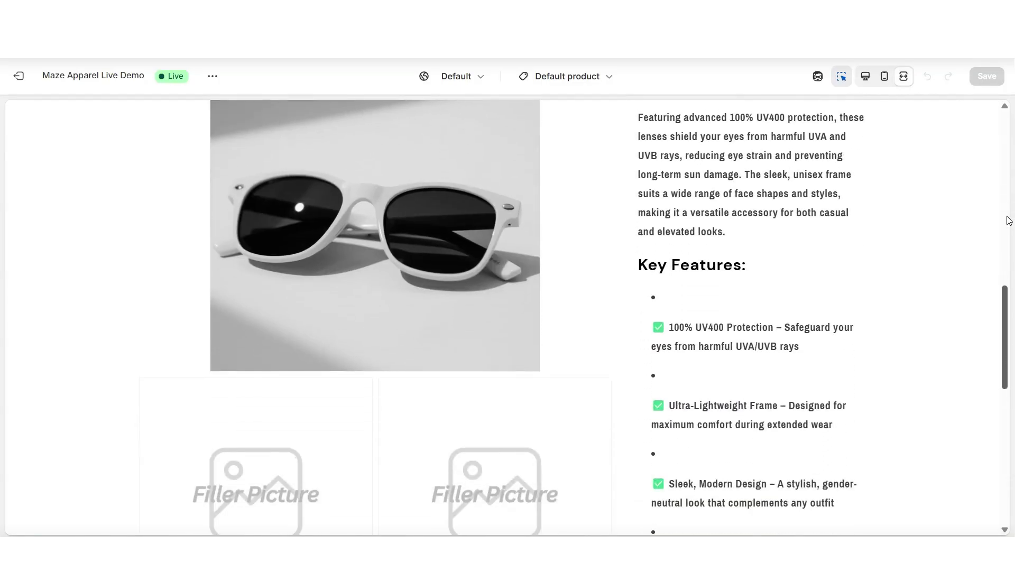
{"action": "scroll", "coordinate": [1009, 220], "scroll_direction": "down", "scroll_amount": 8}
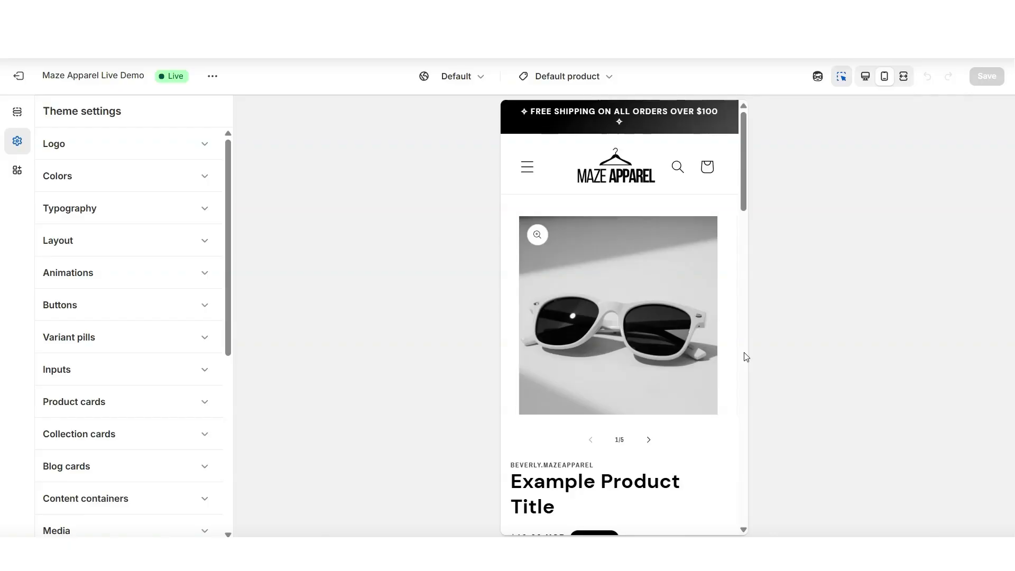
{"action": "scroll", "coordinate": [746, 358], "scroll_direction": "down", "scroll_amount": 2}
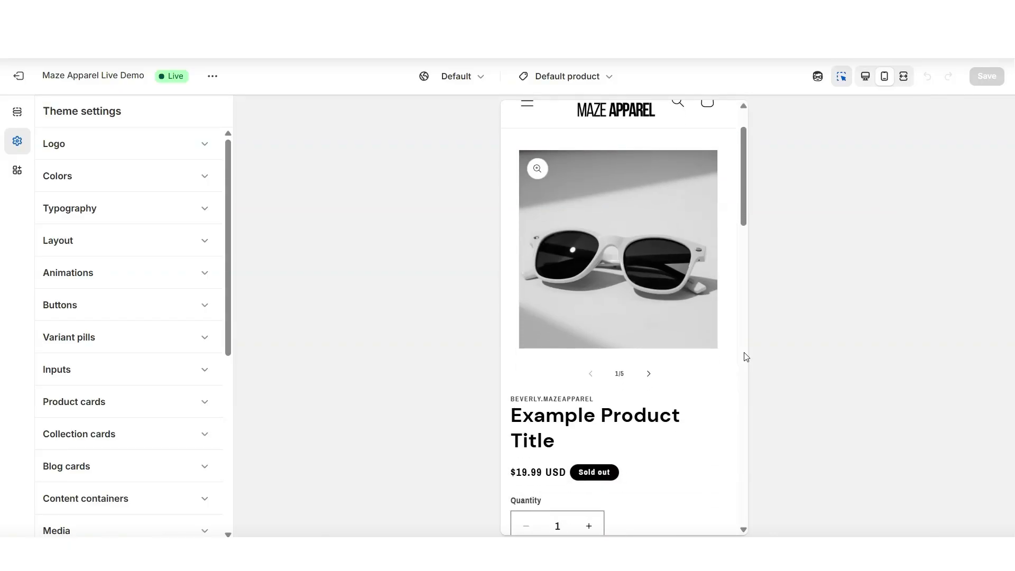
{"action": "scroll", "coordinate": [745, 357], "scroll_direction": "down", "scroll_amount": 10}
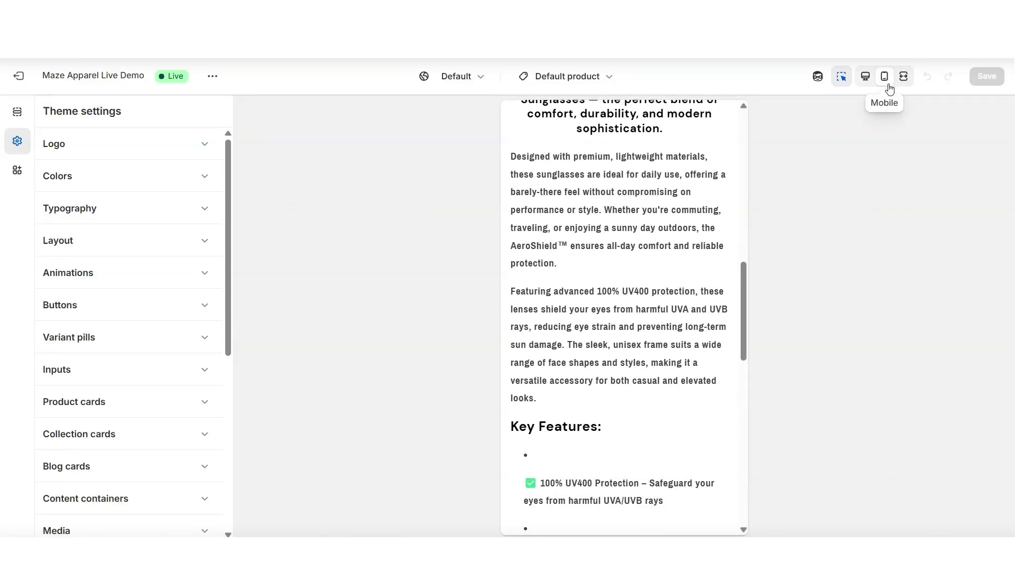
{"action": "scroll", "coordinate": [744, 243], "scroll_direction": "up", "scroll_amount": 2}
{"action": "scroll", "coordinate": [744, 243], "scroll_direction": "down", "scroll_amount": 8}
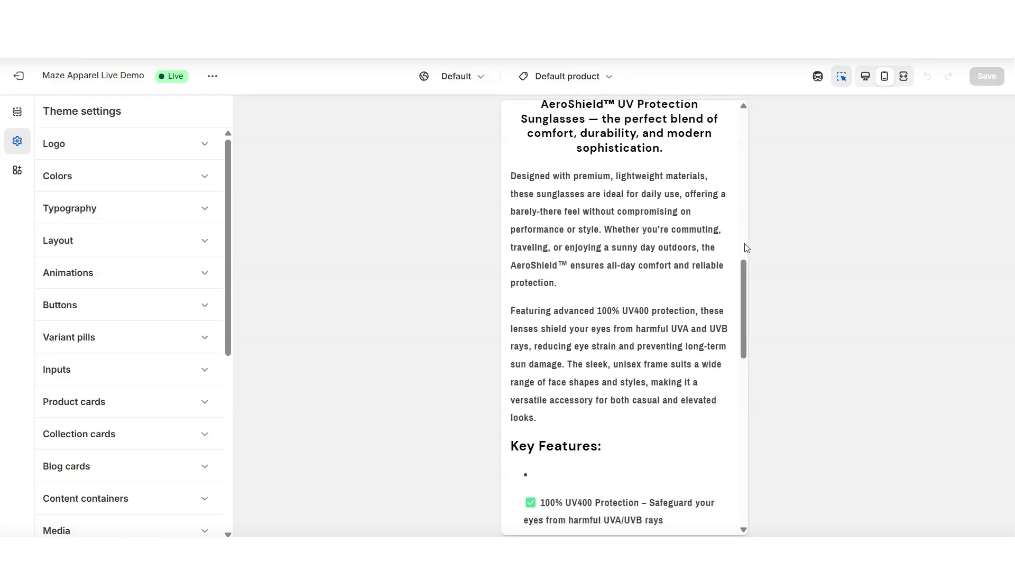
{"action": "scroll", "coordinate": [746, 249], "scroll_direction": "down", "scroll_amount": 5}
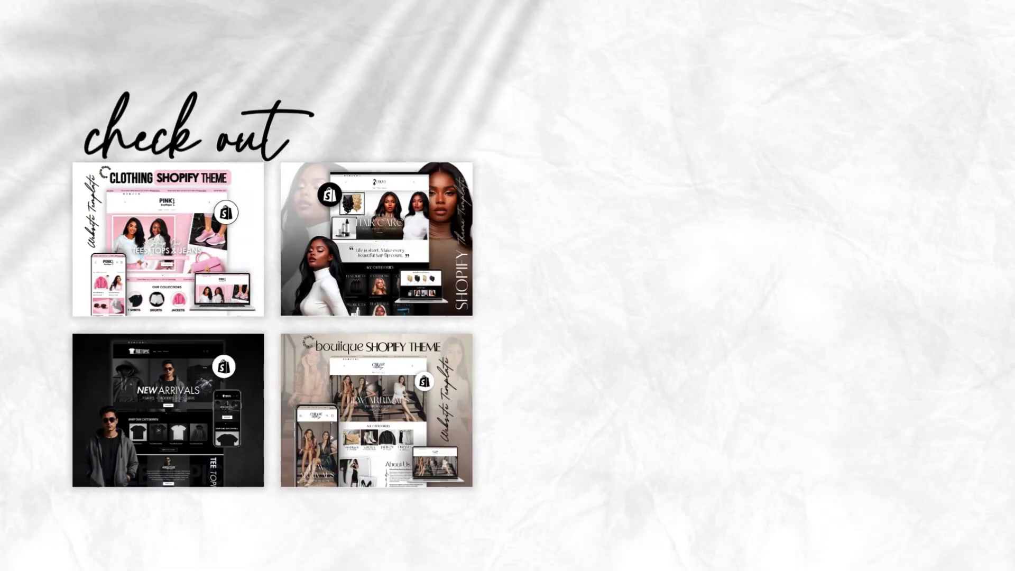